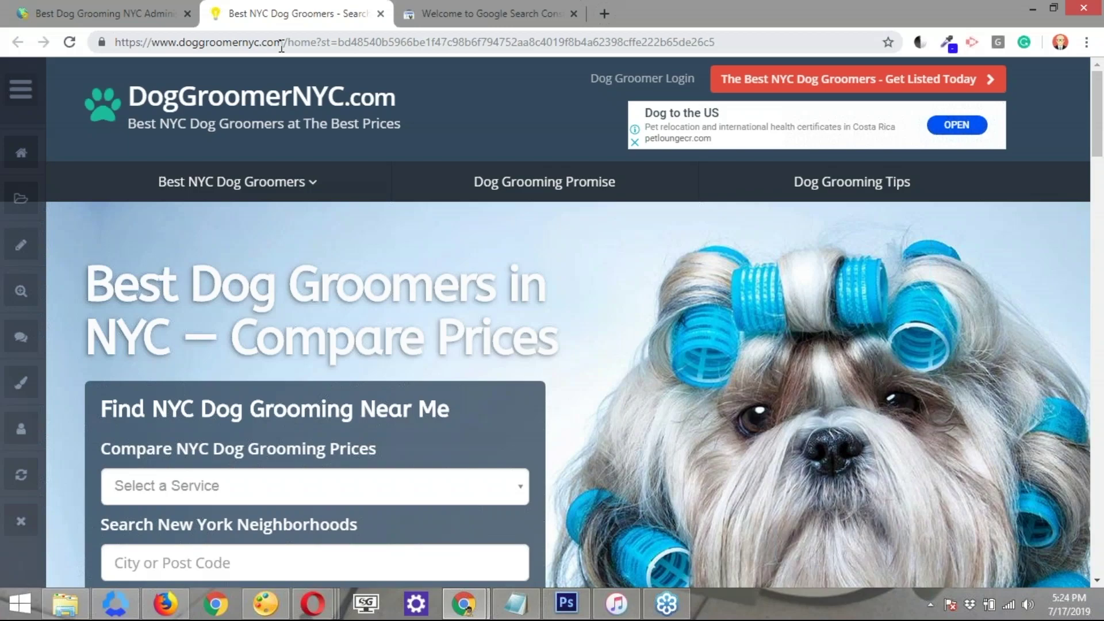
Check Search Console's property list for a doggroomernyc.com property, then return to the welcome page
click(484, 14)
click(130, 44)
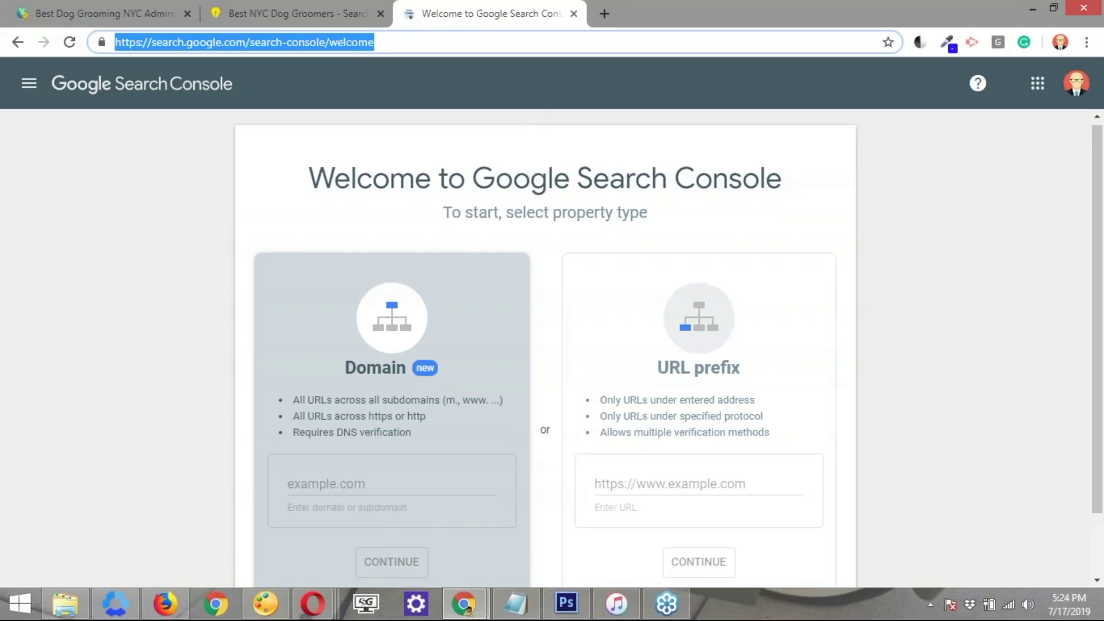
scroll(575, 173, down, 2)
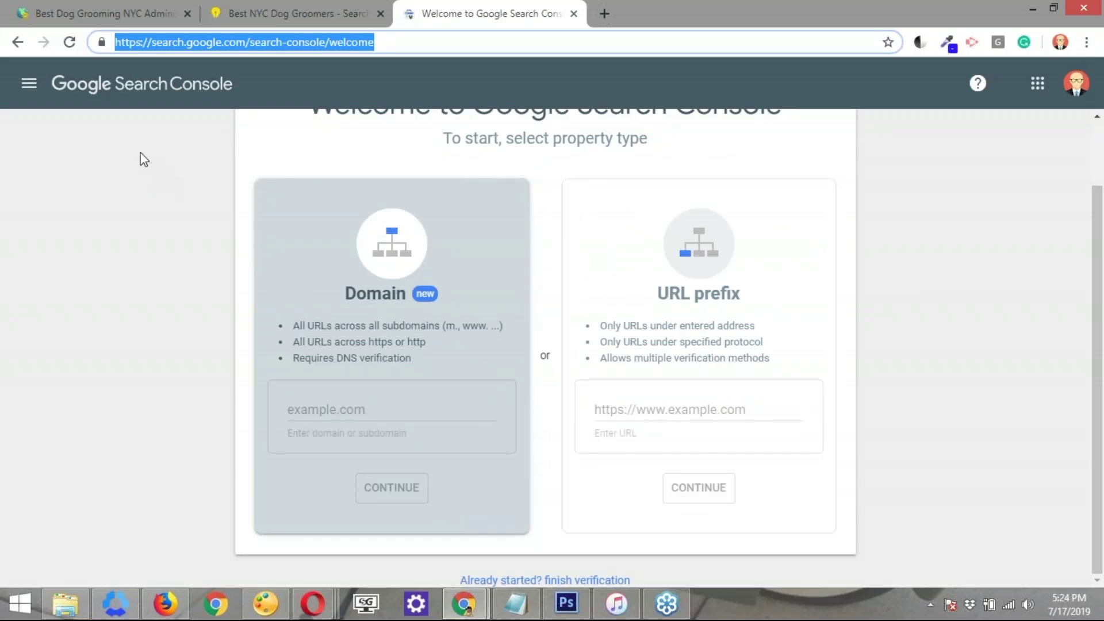
click(30, 86)
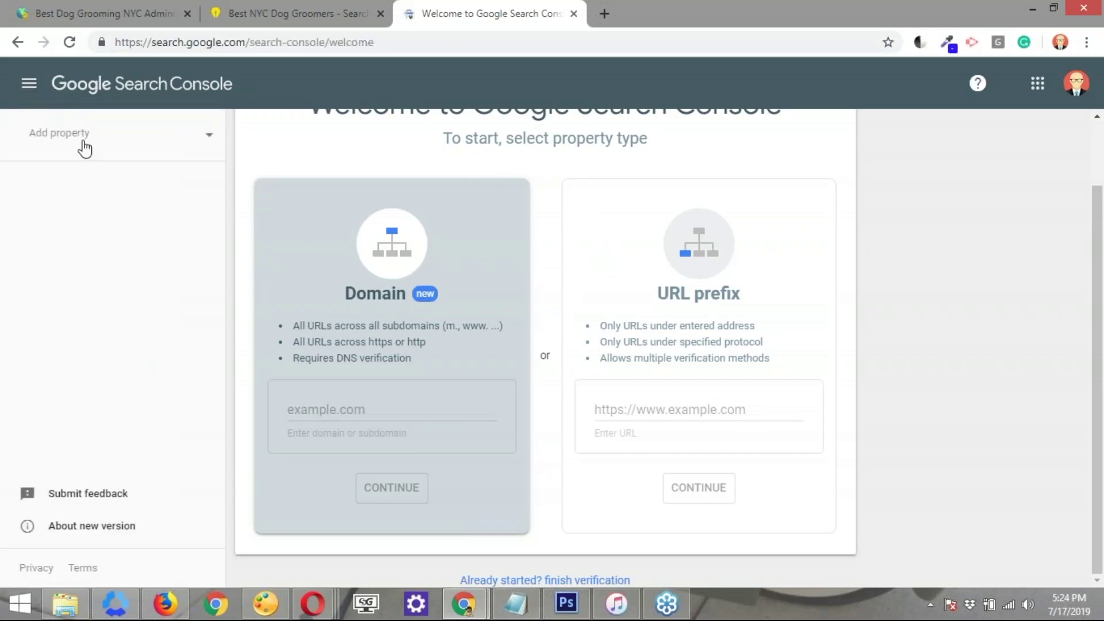
click(88, 144)
click(88, 144)
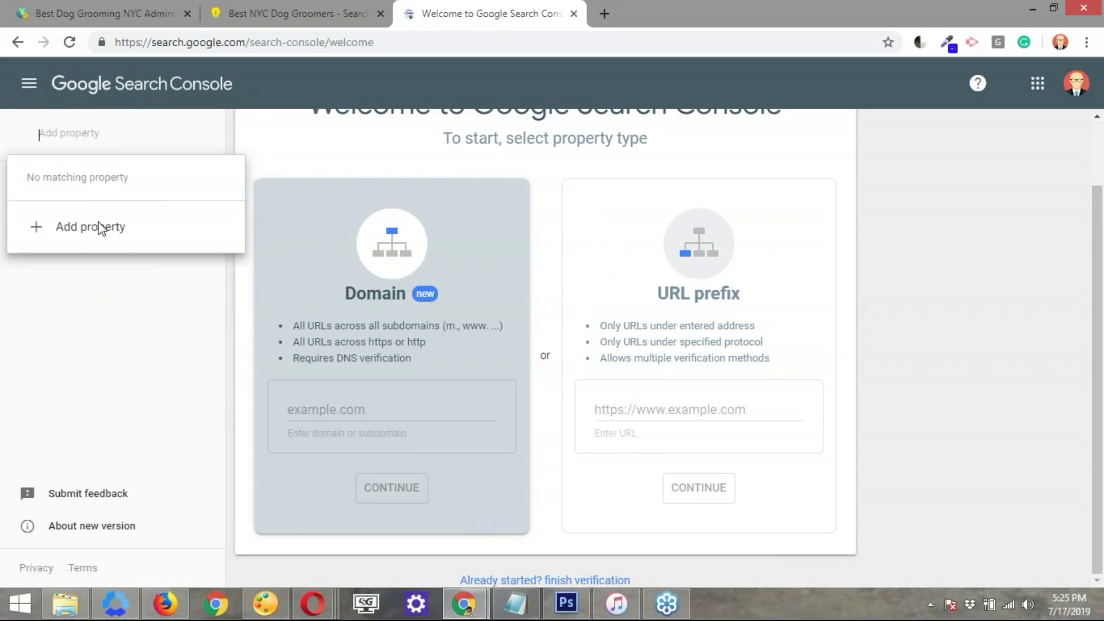
click(622, 145)
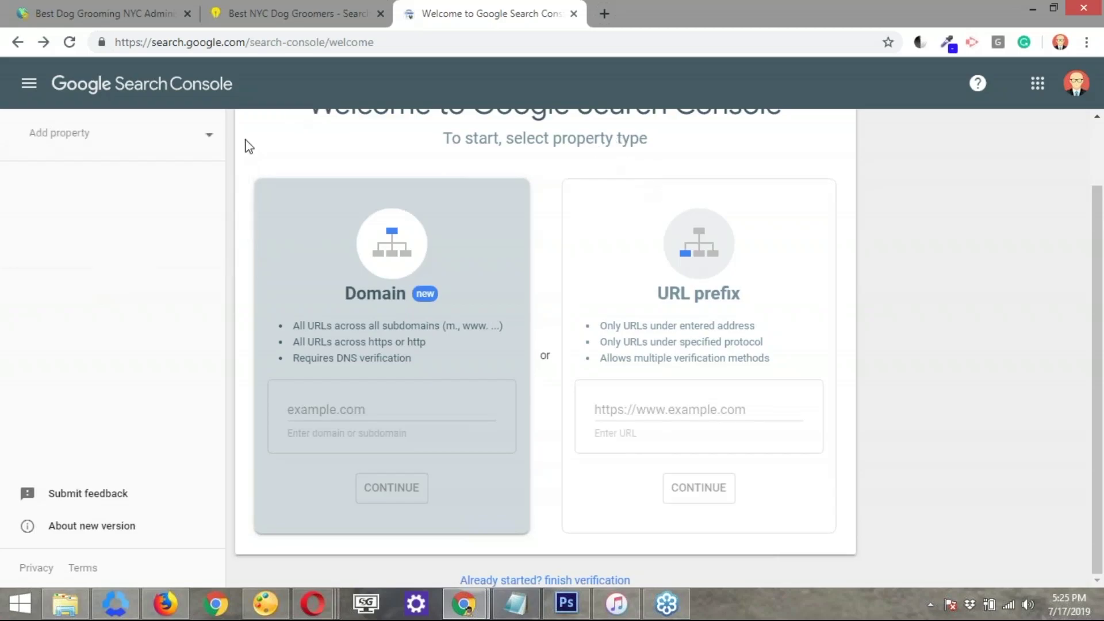
click(29, 83)
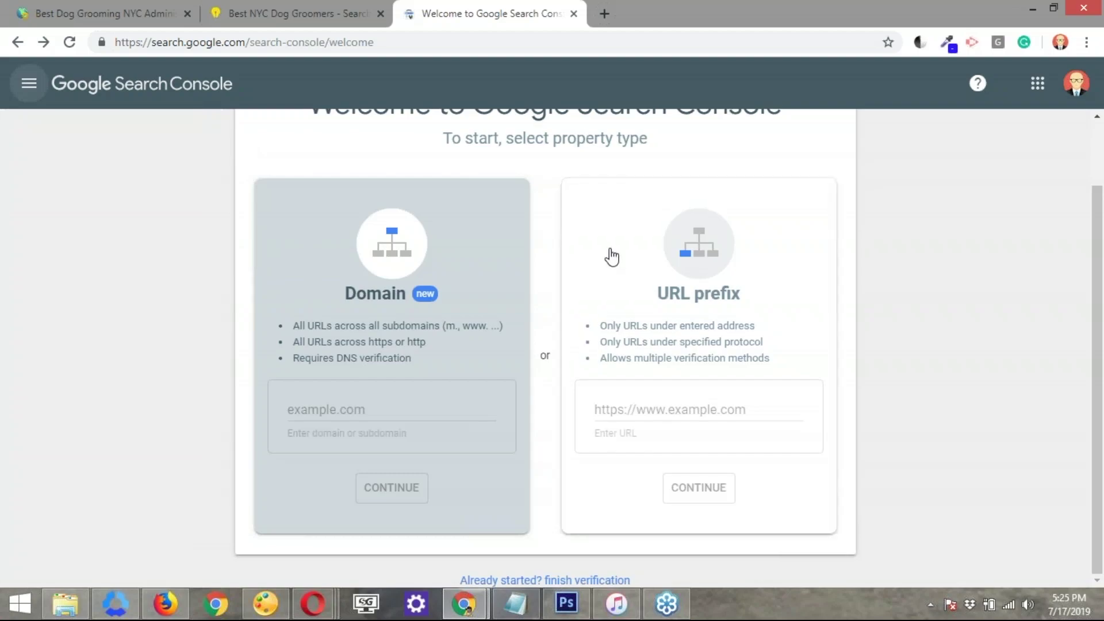
Start a URL prefix property and clear the wrongly pasted address
click(701, 223)
click(663, 412)
key(ctrl+v)
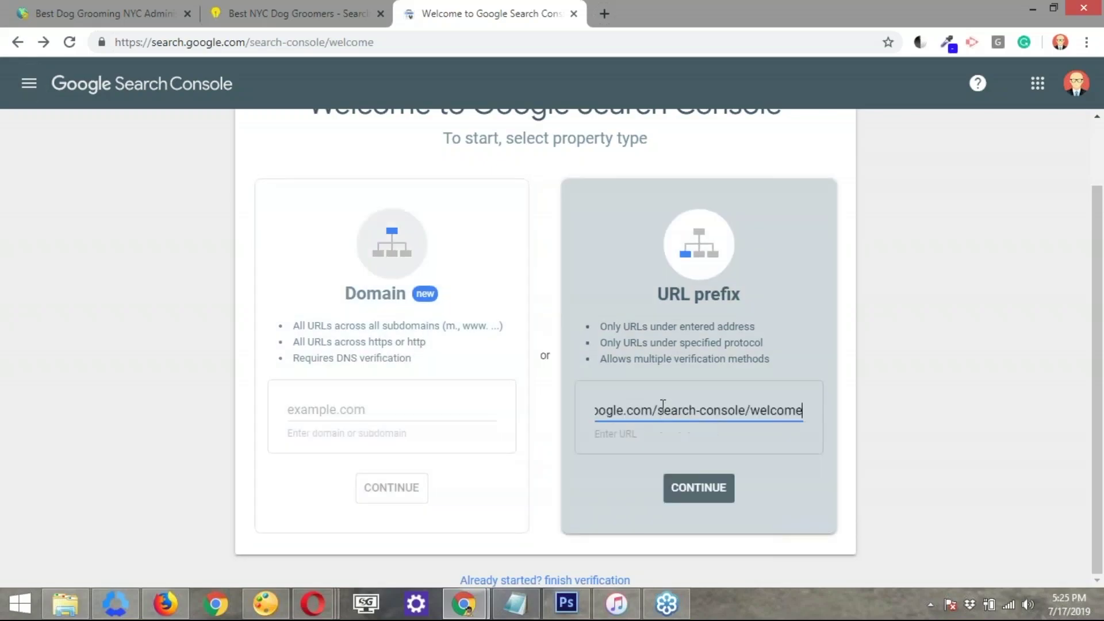
key(ctrl+a)
key(BackSpace)
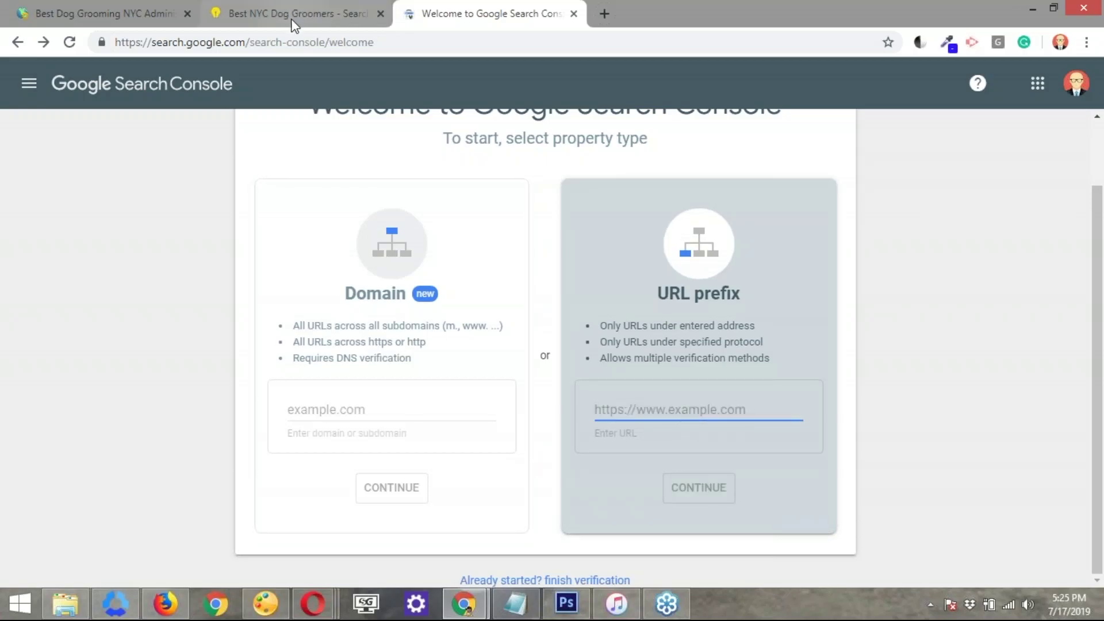
click(292, 22)
drag(287, 42, 8, 36)
key(ctrl+c)
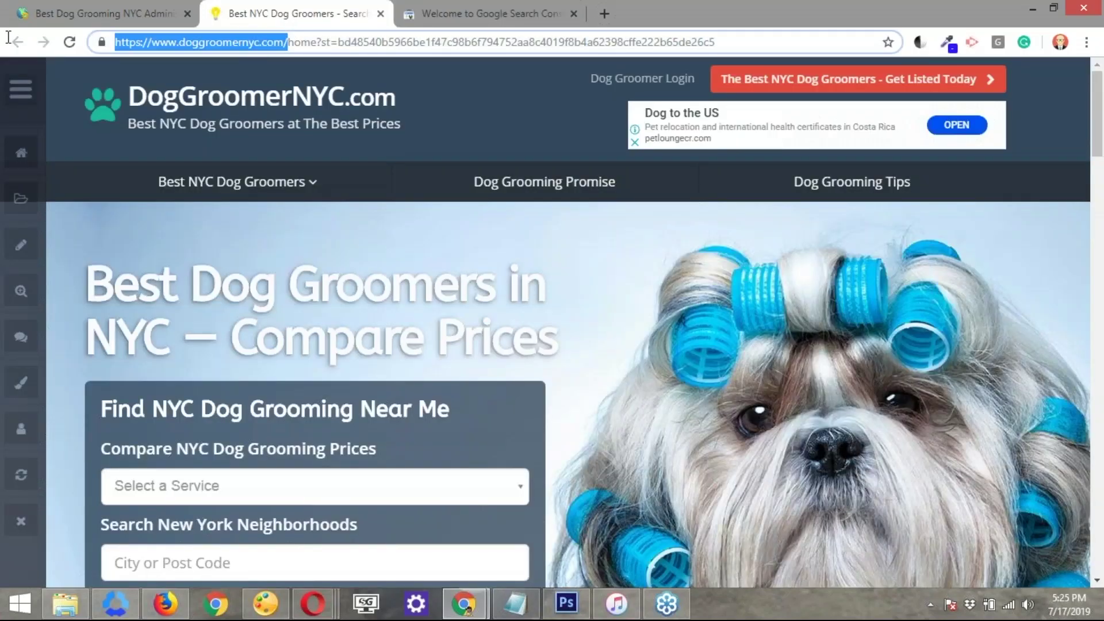
click(460, 3)
key(ctrl+v)
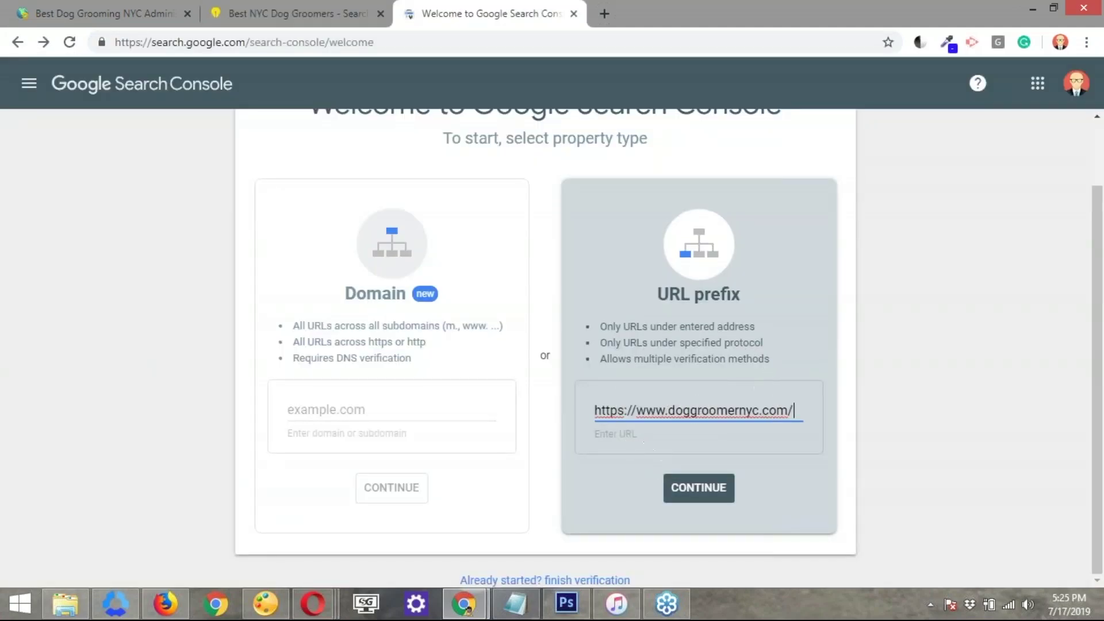
click(710, 494)
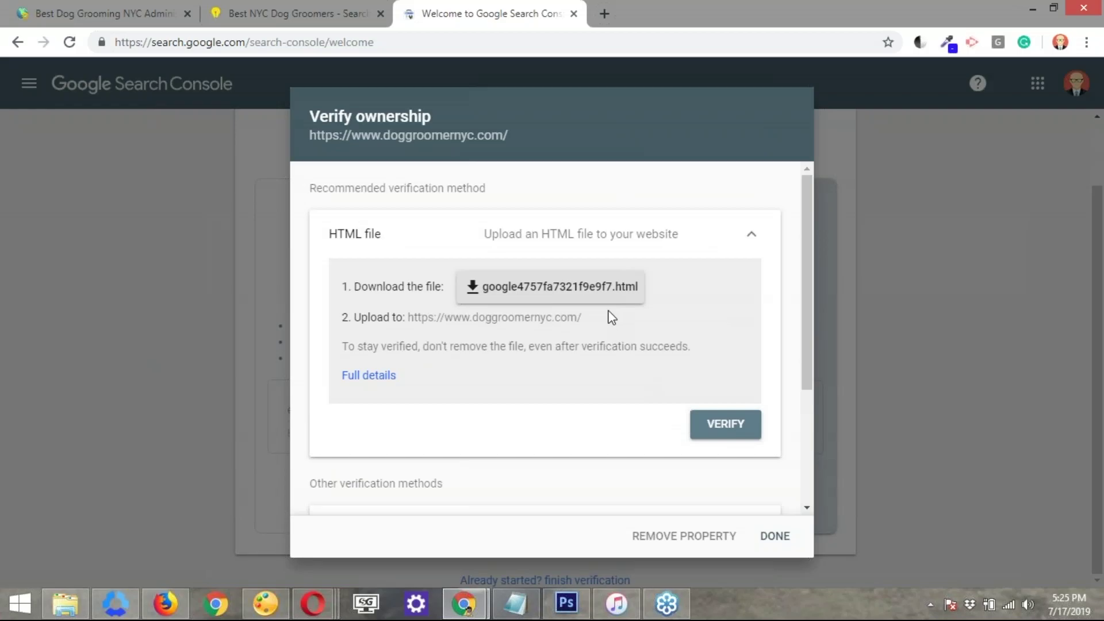
Expand the HTML tag verification method, select its meta tag, and go to the admin dashboard
scroll(609, 315, down, 1)
scroll(611, 315, down, 3)
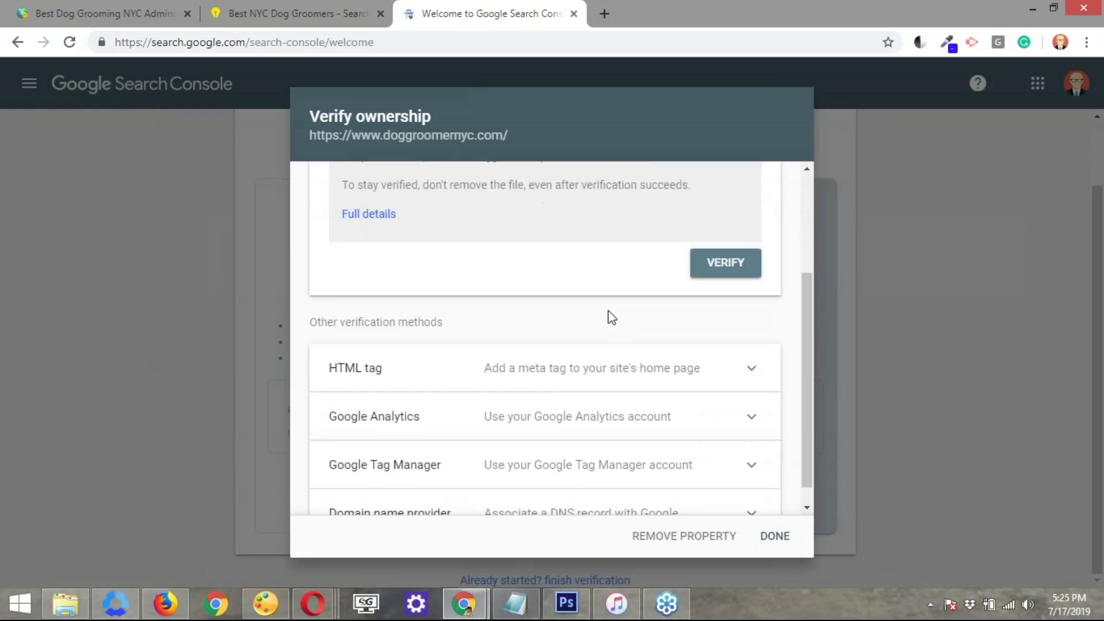
scroll(597, 310, up, 2)
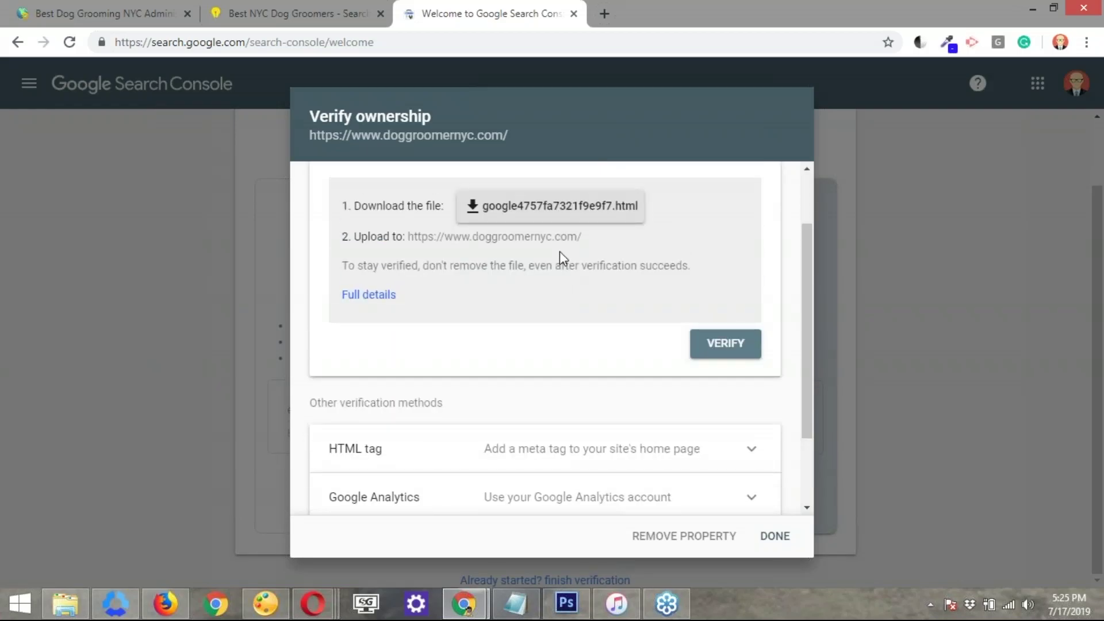
scroll(560, 247, down, 2)
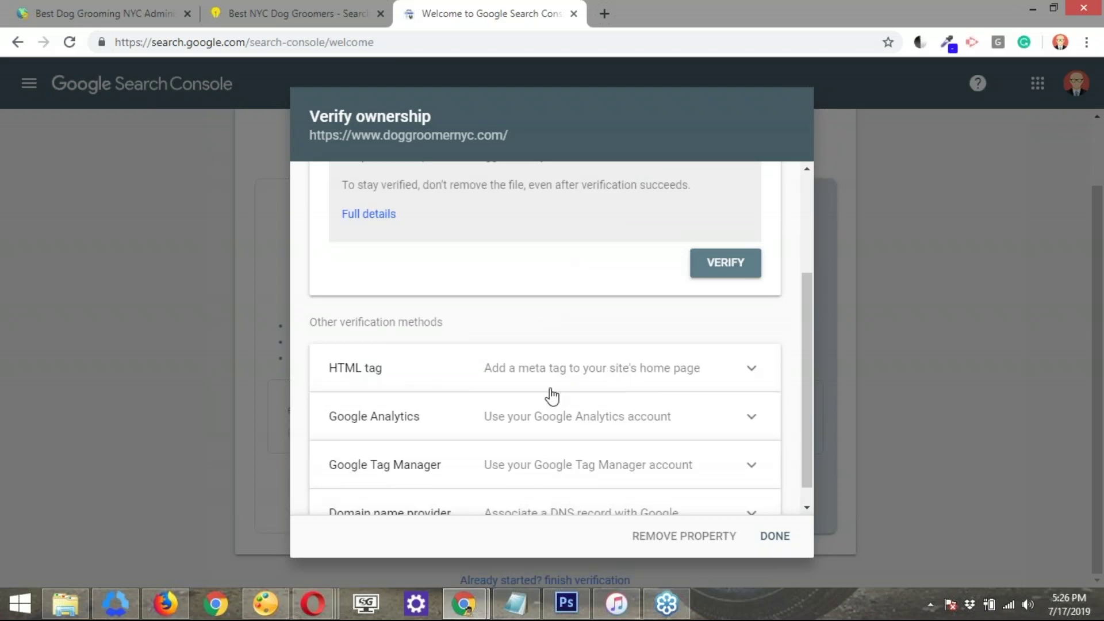
click(631, 382)
scroll(632, 374, down, 3)
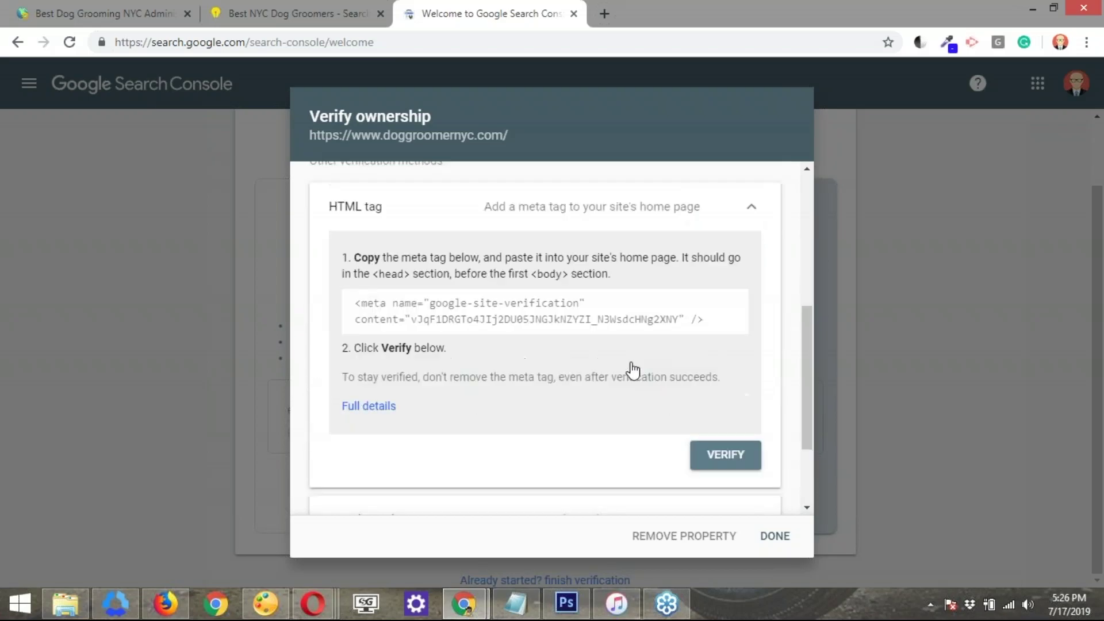
drag(354, 303, 712, 333)
key(ctrl+c)
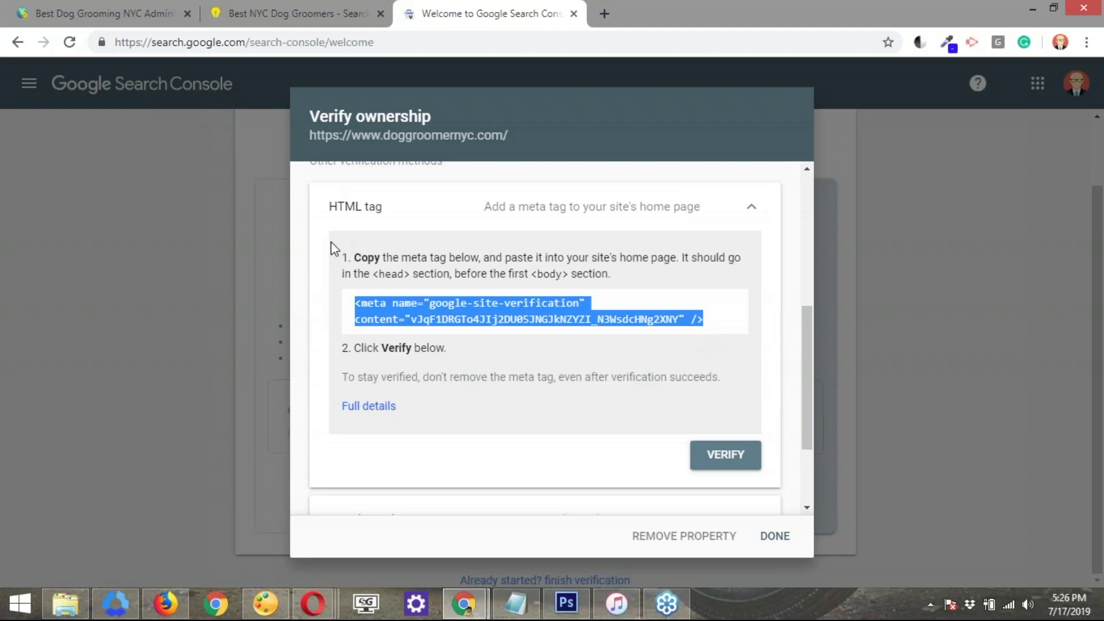
click(140, 7)
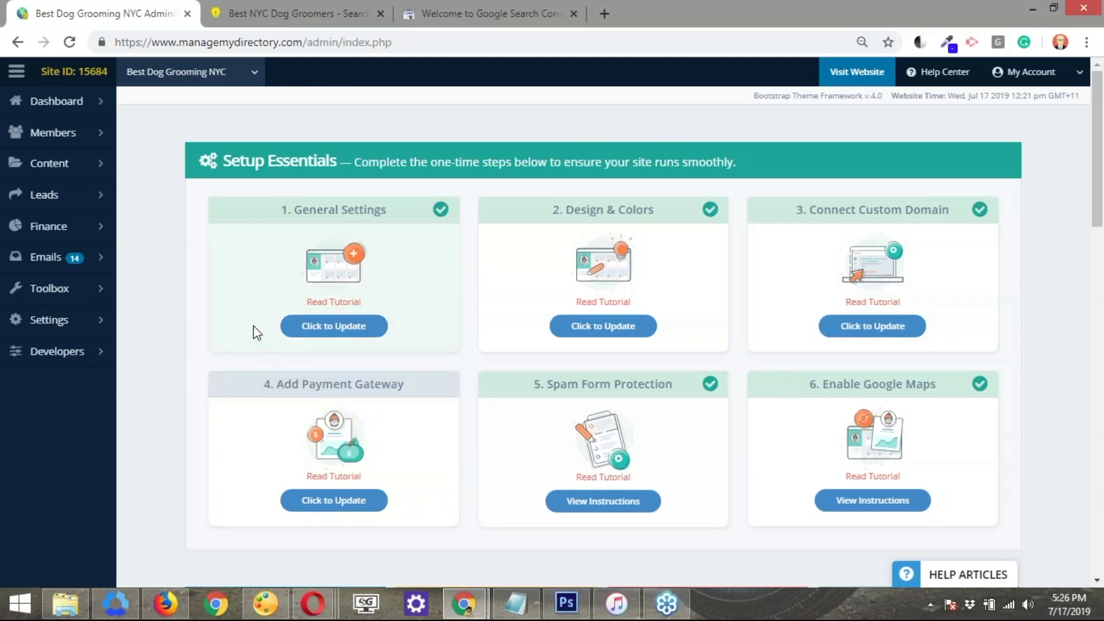
Open the Custom CSS / HEAD section under the admin's Design Settings
mouse_move(86, 321)
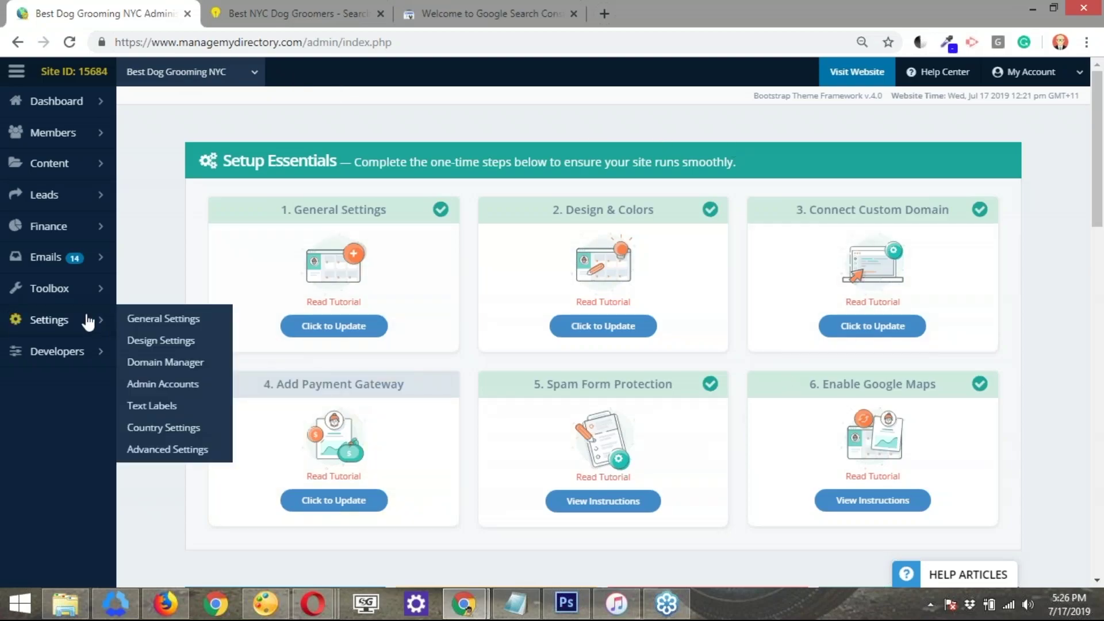
click(163, 340)
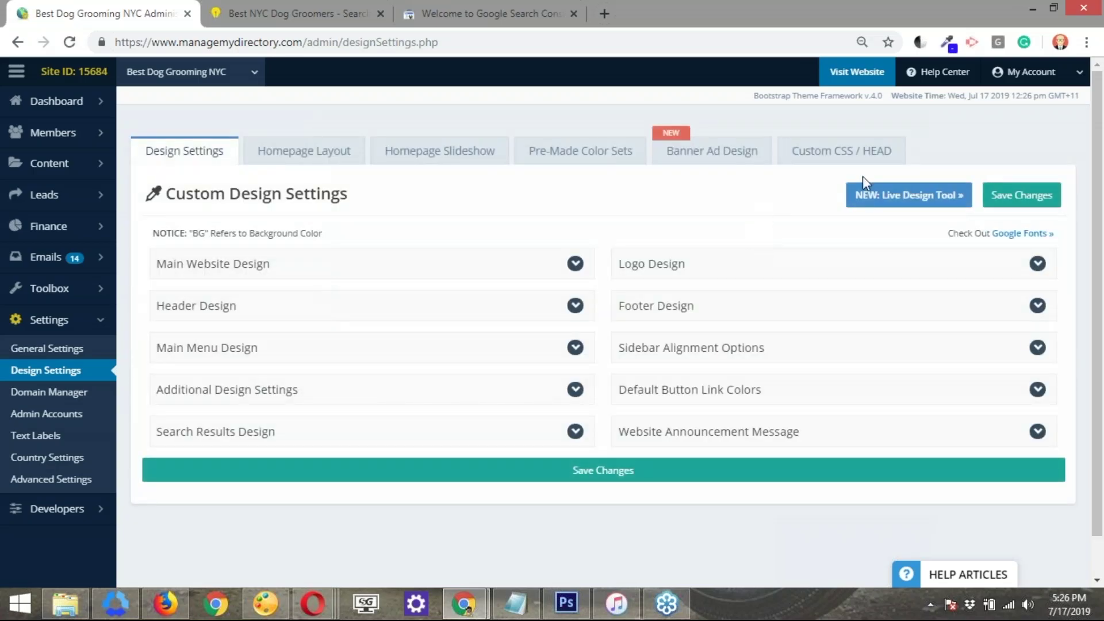
click(819, 161)
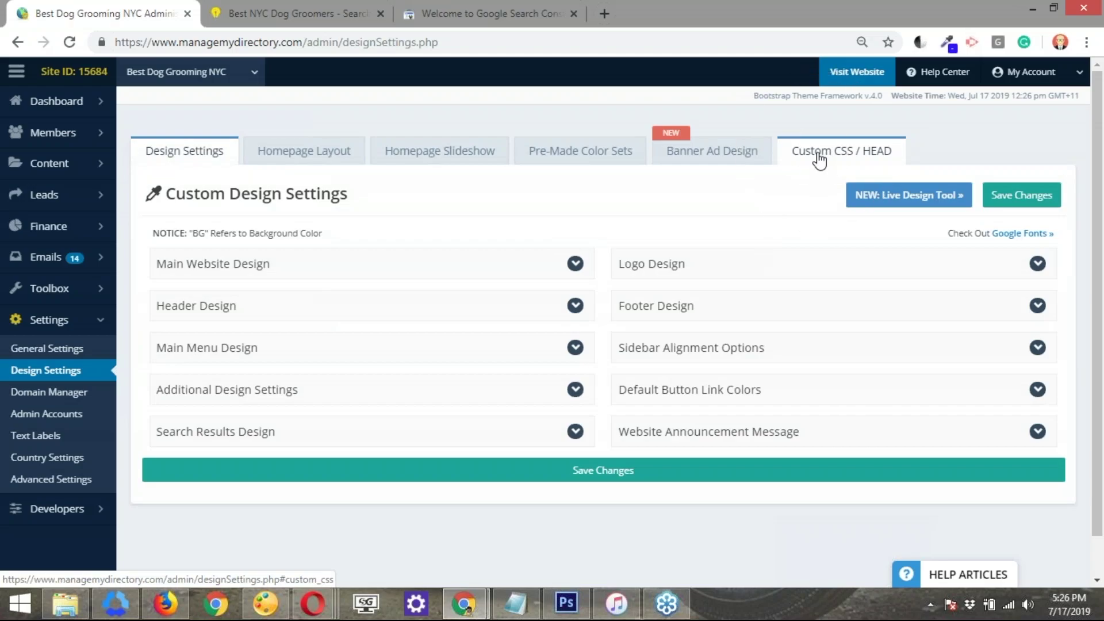
click(819, 161)
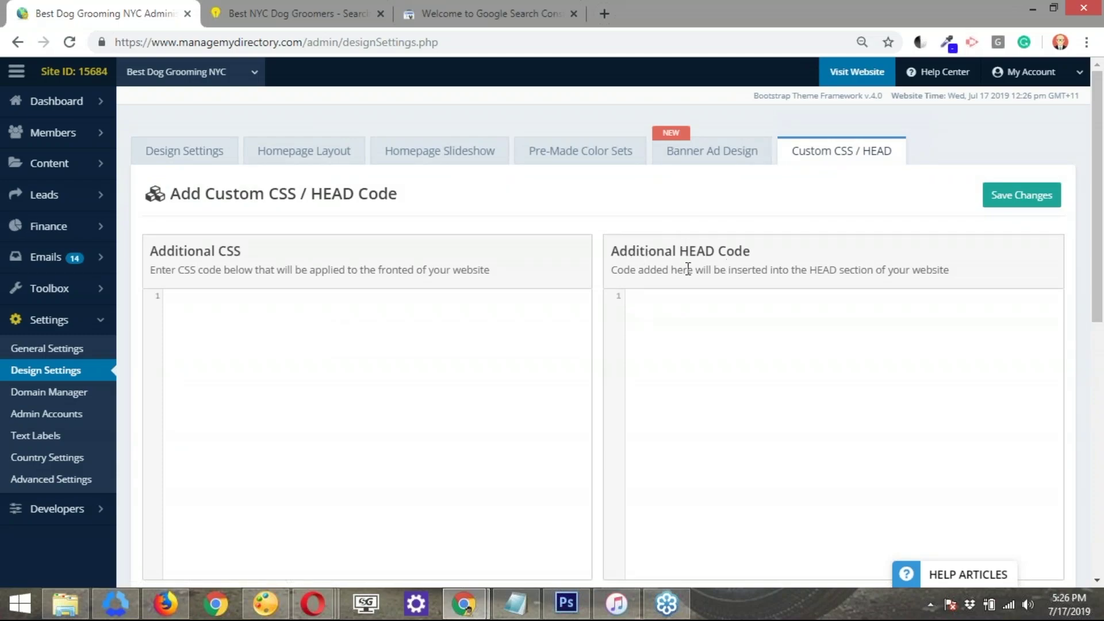
Paste the Google verification meta tag into Additional HEAD Code and save the changes
click(680, 303)
key(ctrl+v)
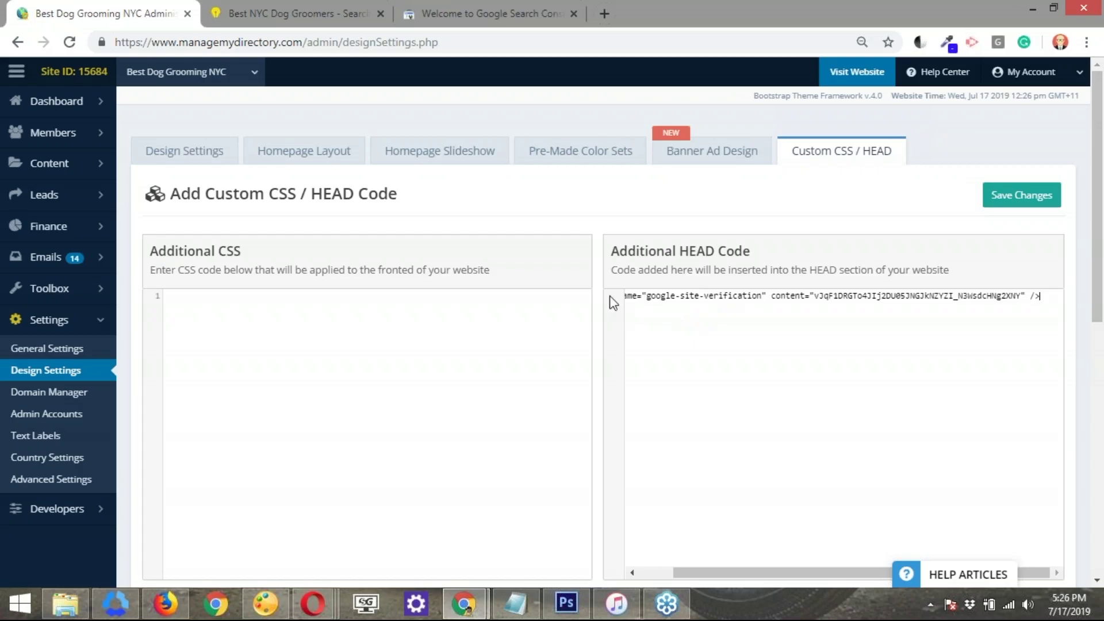
drag(811, 579, 685, 564)
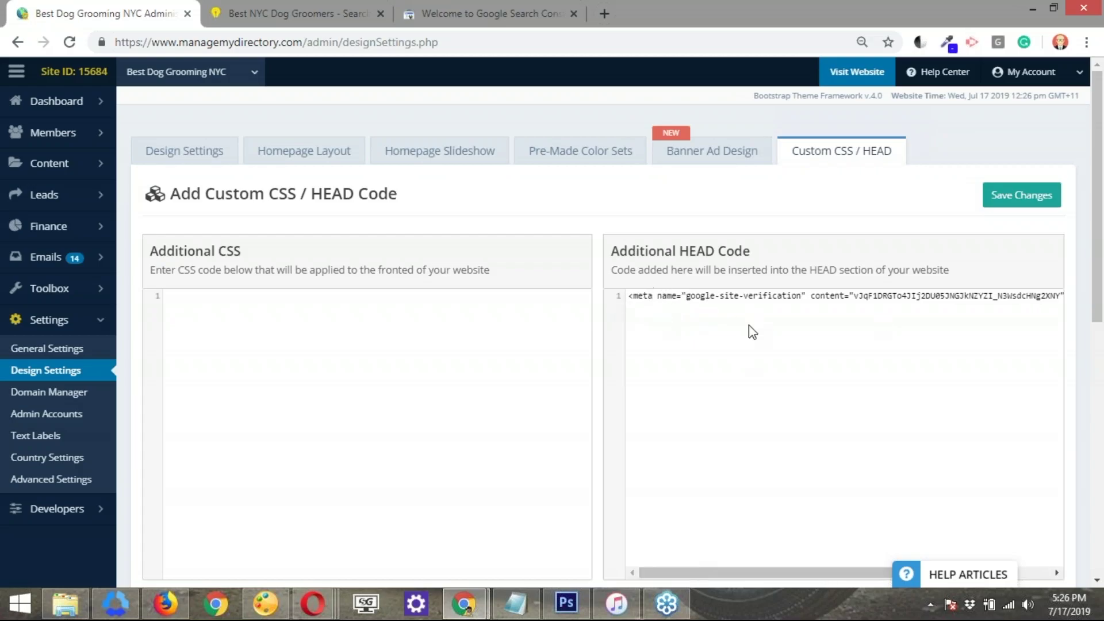
click(1023, 203)
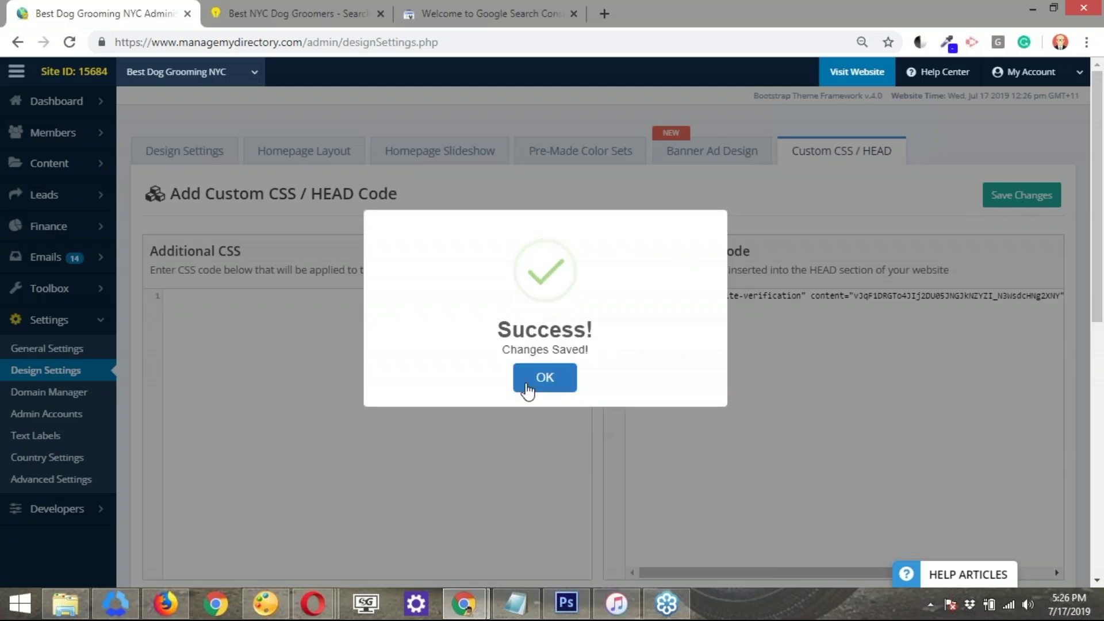
click(553, 387)
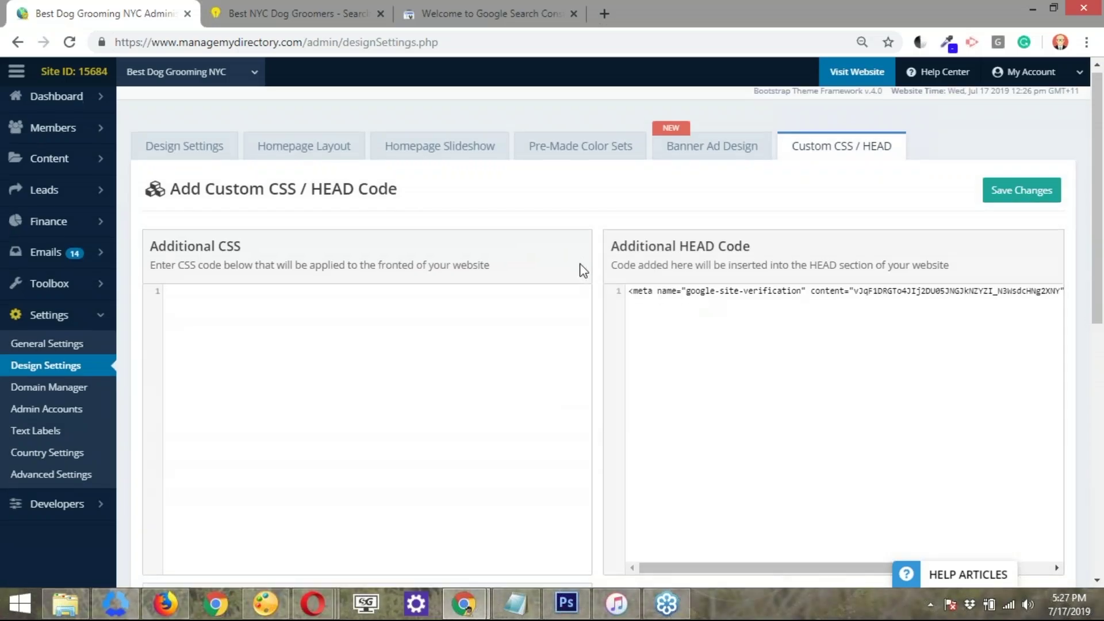
scroll(581, 267, down, 2)
scroll(583, 271, up, 1)
scroll(583, 270, up, 1)
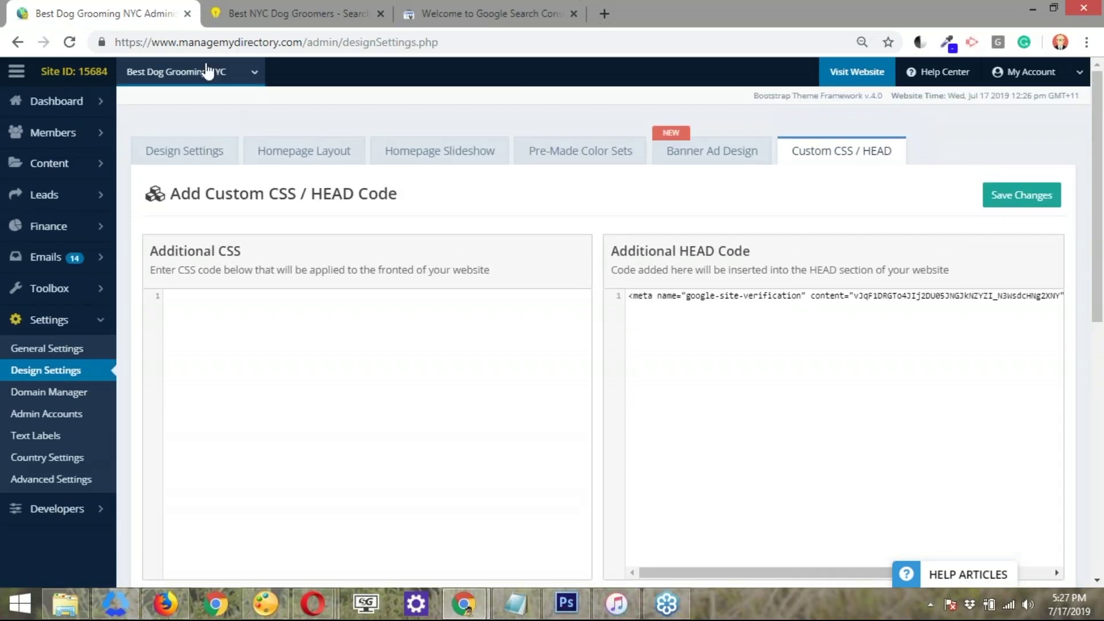
click(458, 12)
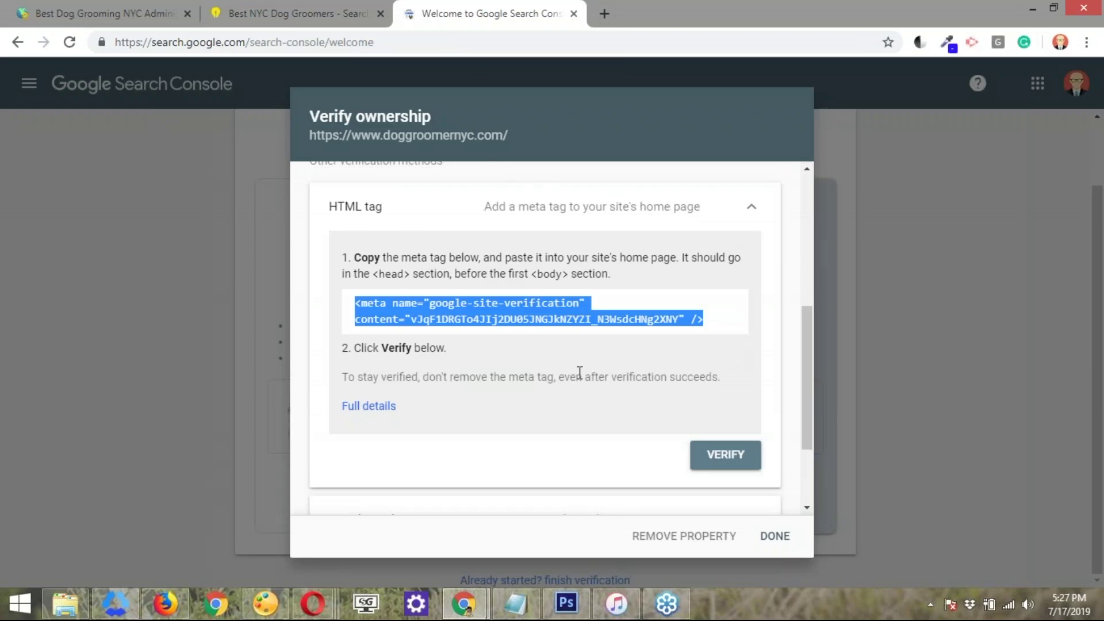
click(728, 434)
click(721, 458)
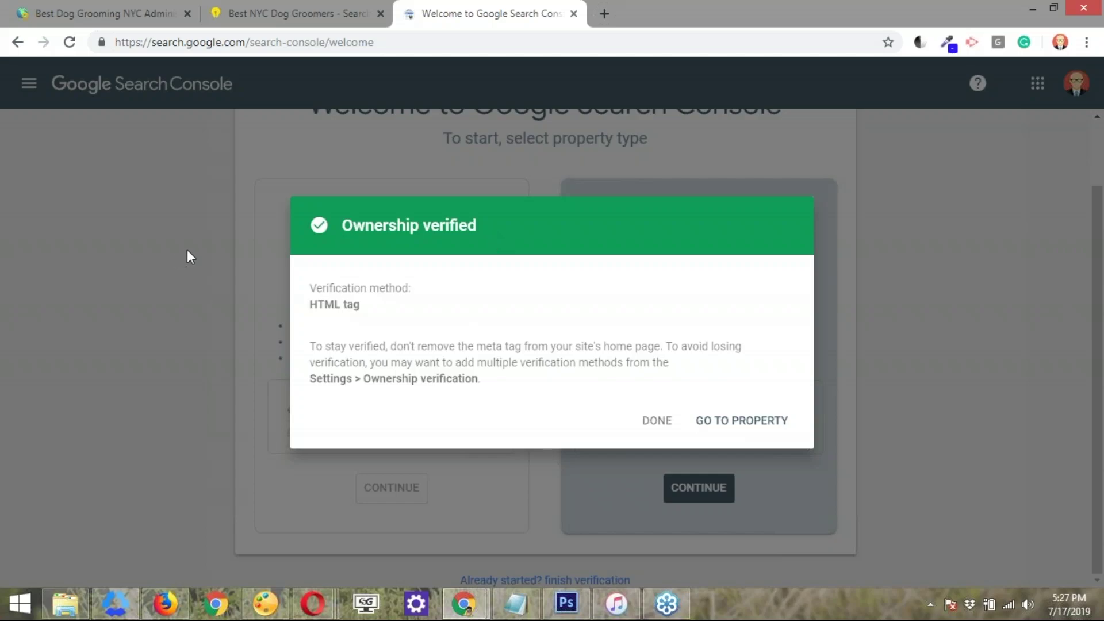
Open the verified doggroomernyc.com property and dismiss the Overview introduction tip
click(749, 426)
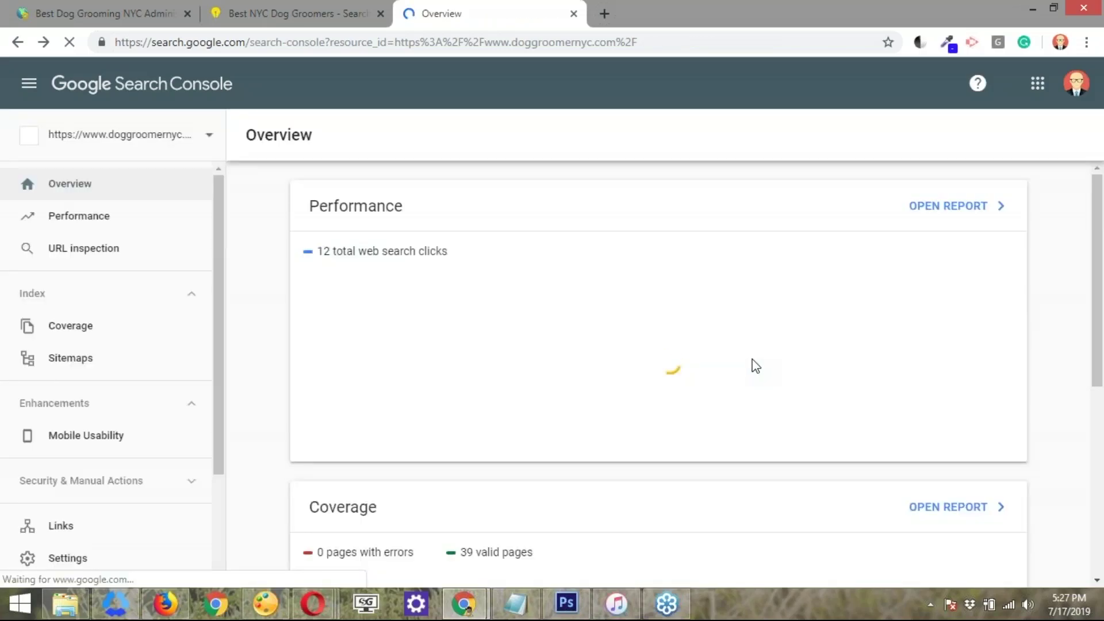
mouse_move(755, 366)
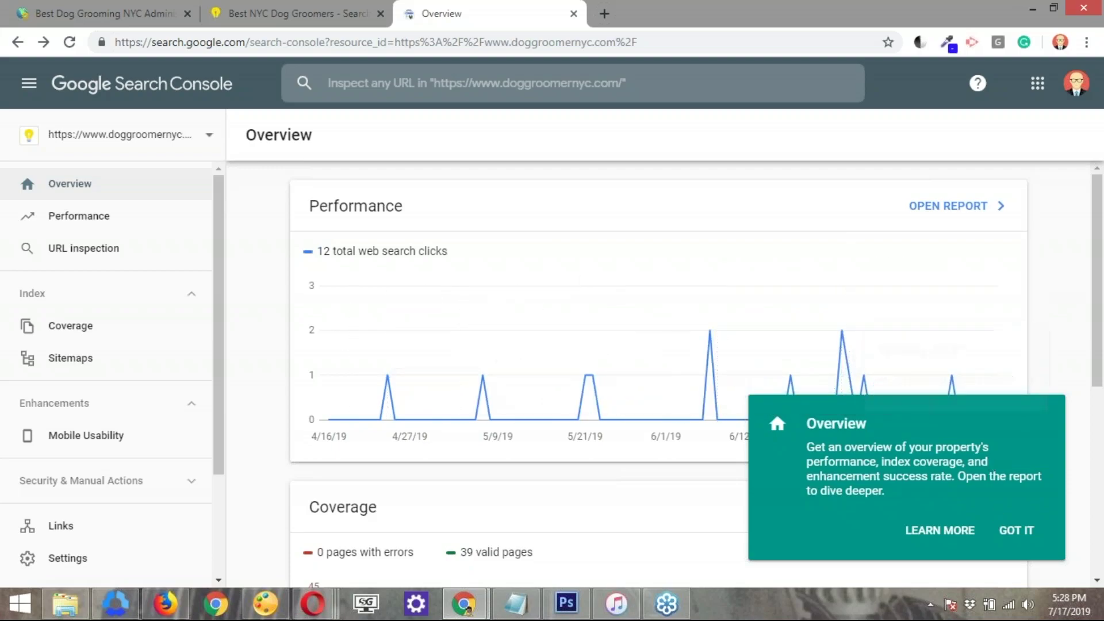
click(1021, 534)
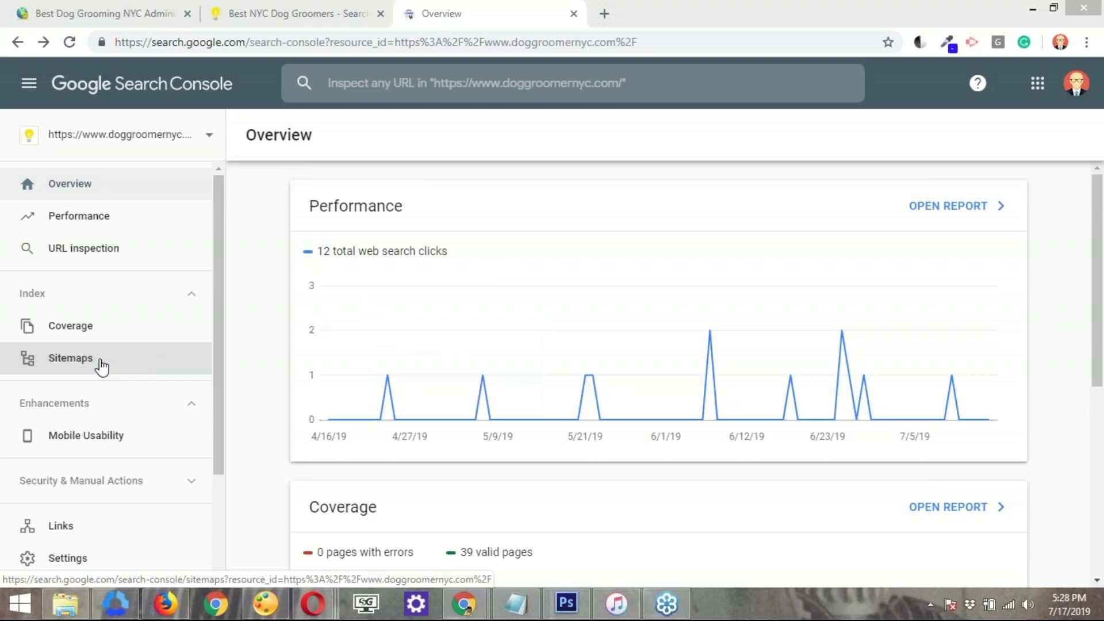
Open the Sitemaps report showing the existing sitemap index with 236 discovered URLs
click(83, 365)
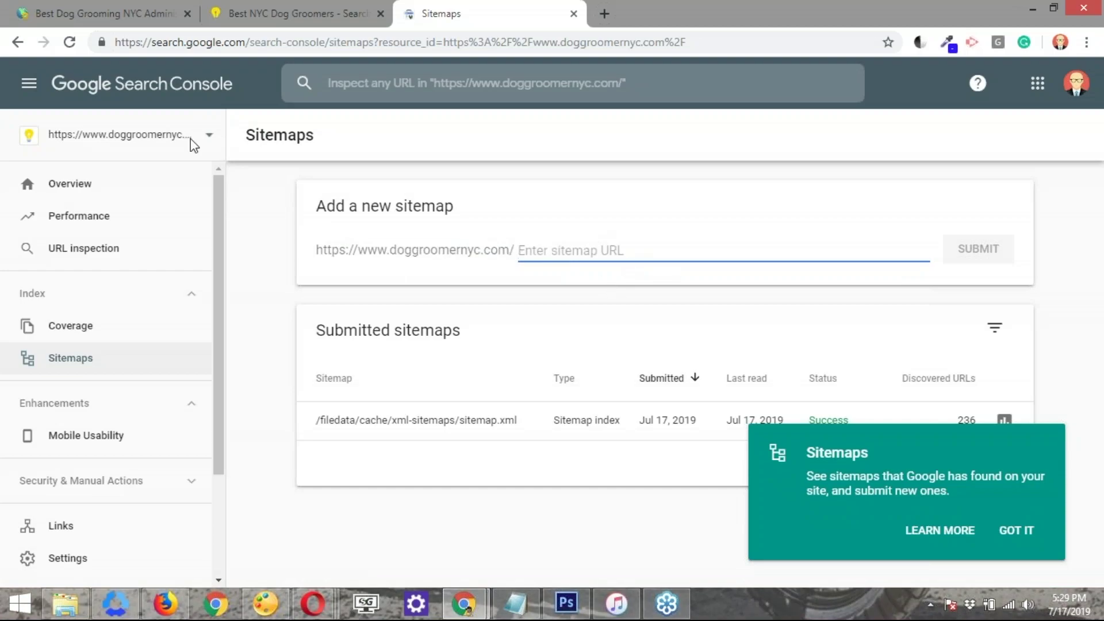
Return to the Brilliant Directories admin and reveal the sidebar's Toolbox menu
click(87, 8)
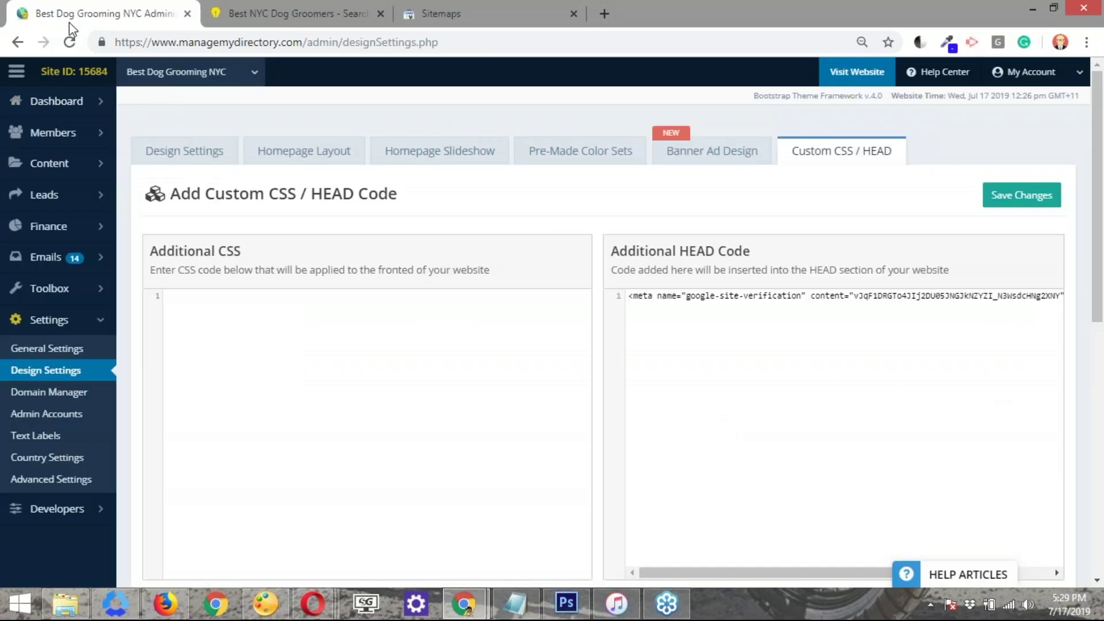
scroll(134, 397, down, 3)
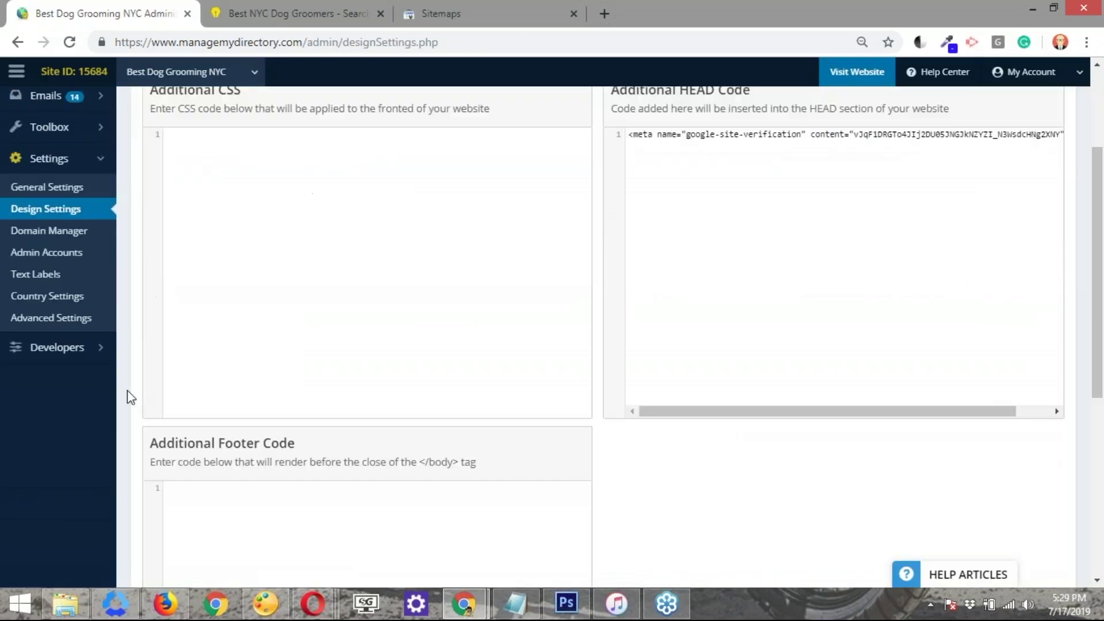
mouse_move(85, 355)
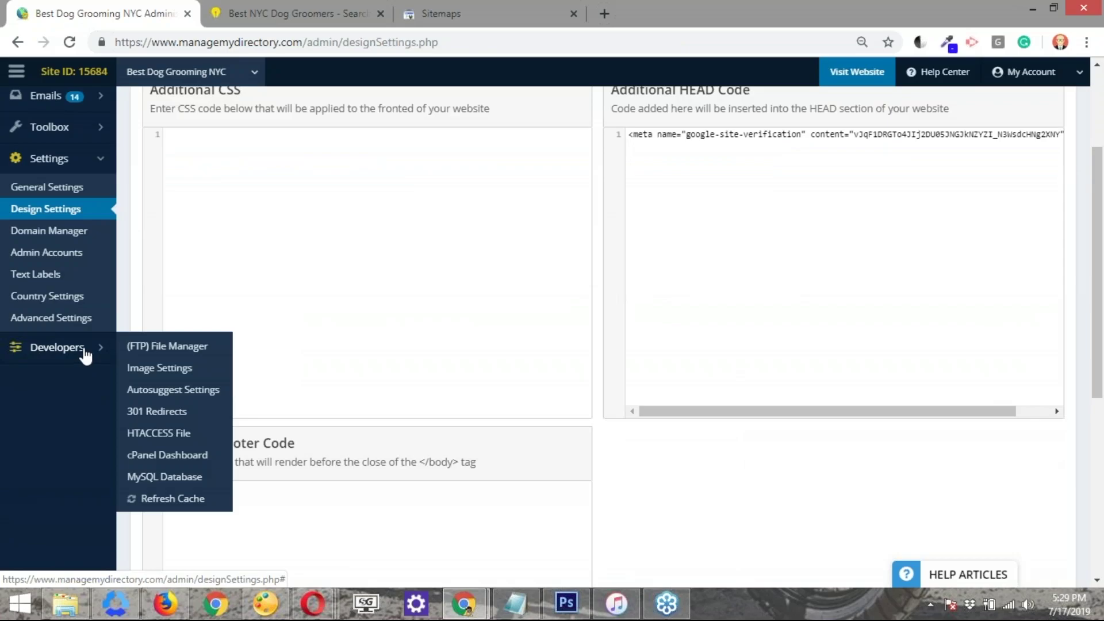
scroll(80, 333, up, 2)
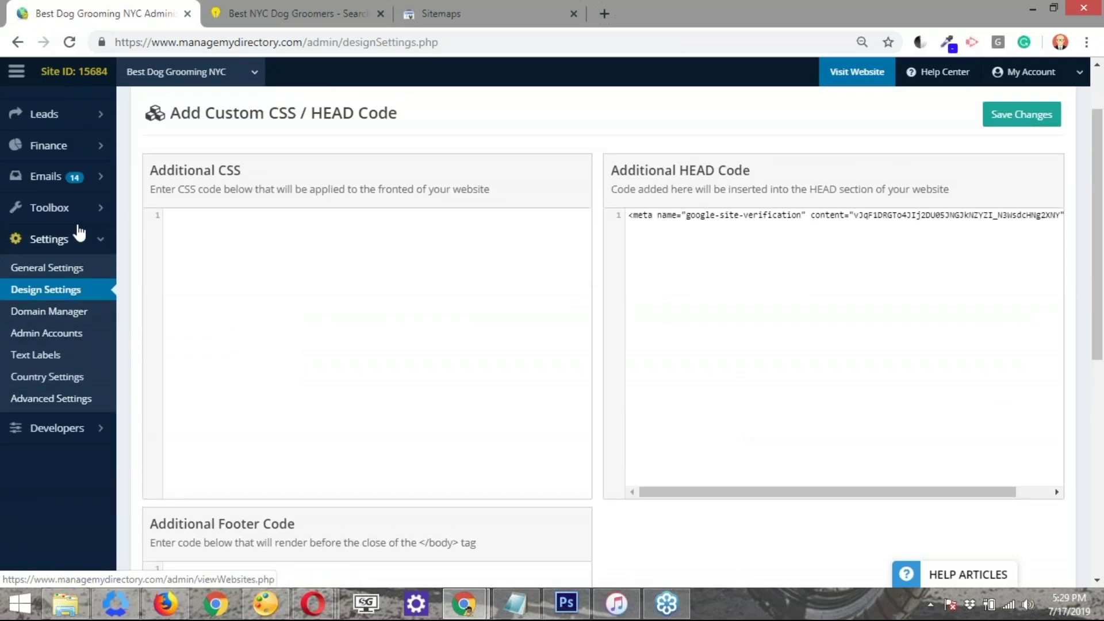
mouse_move(79, 210)
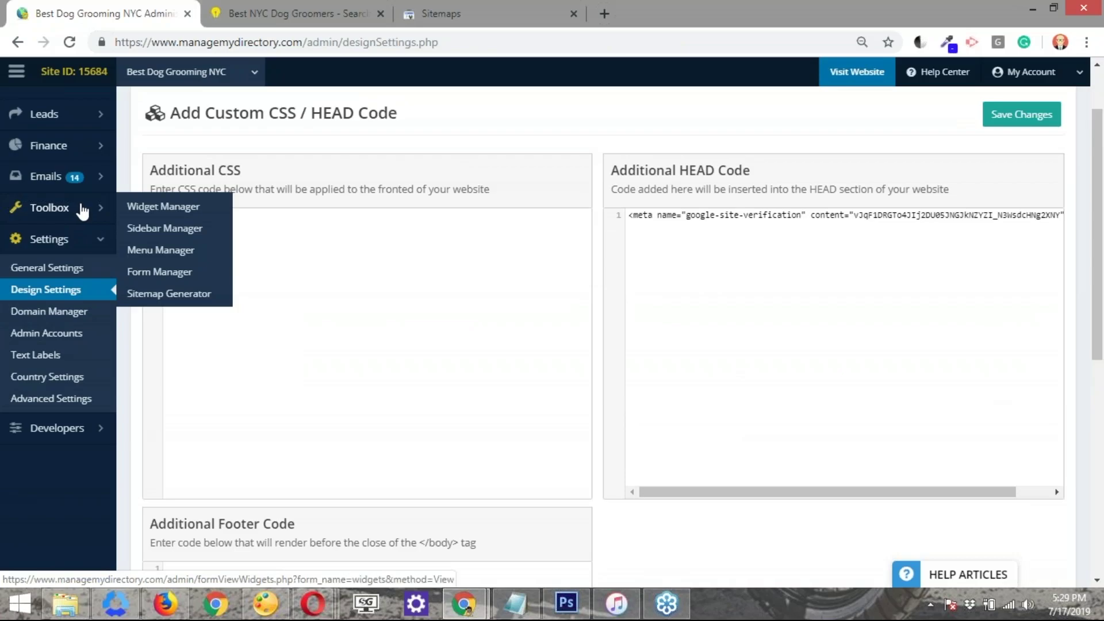
Open Toolbox > Sitemap Generator and save automatic sitemap updates as Every 7 days
click(152, 296)
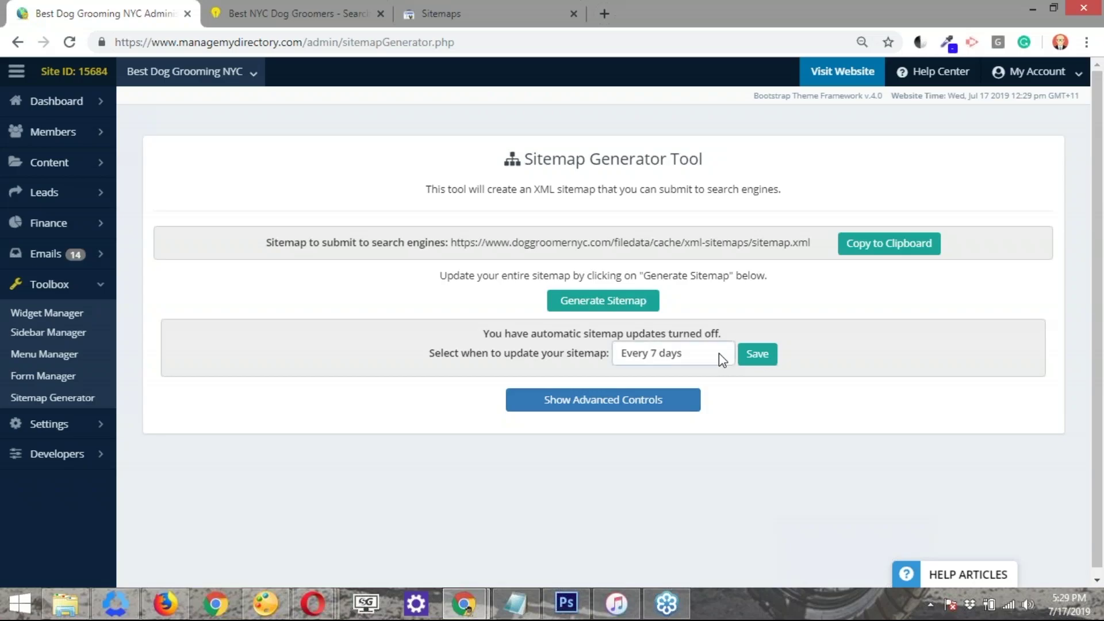
click(719, 353)
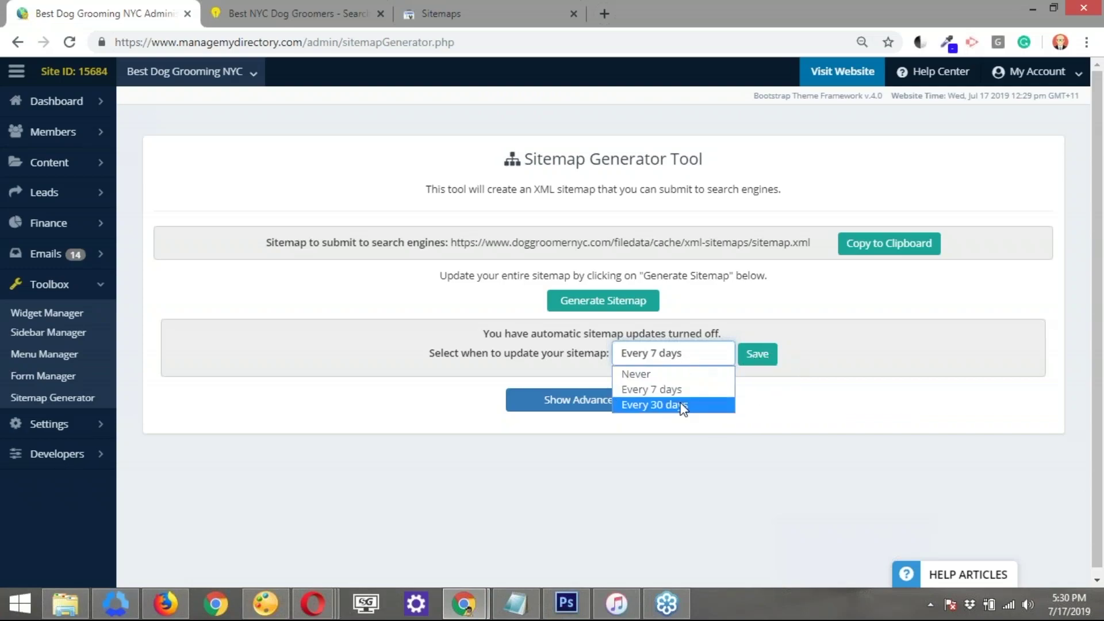
click(659, 404)
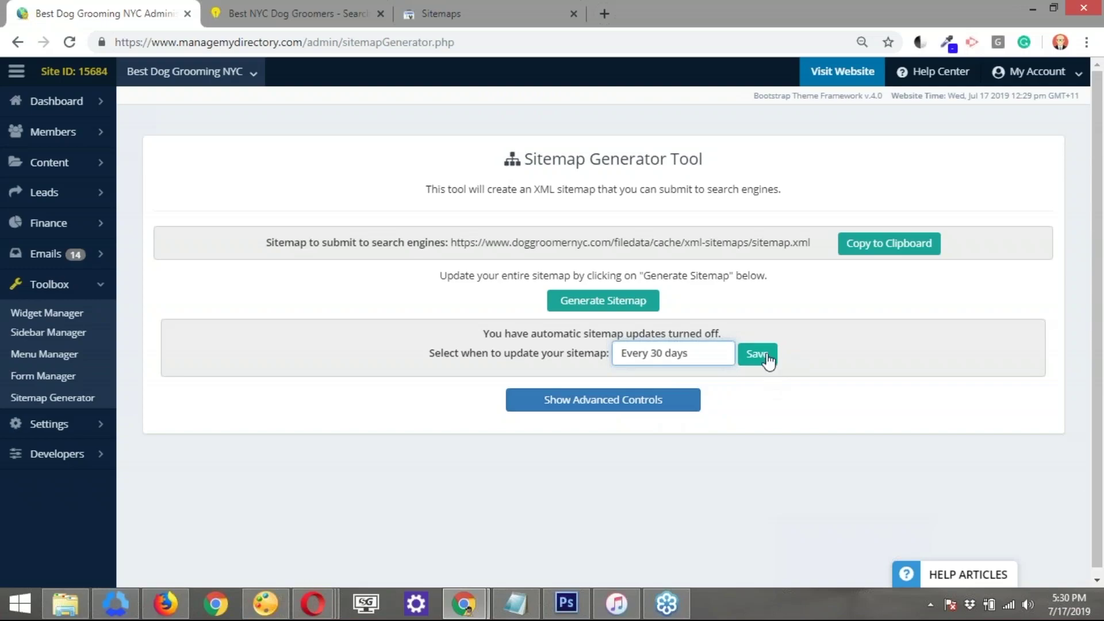
click(674, 359)
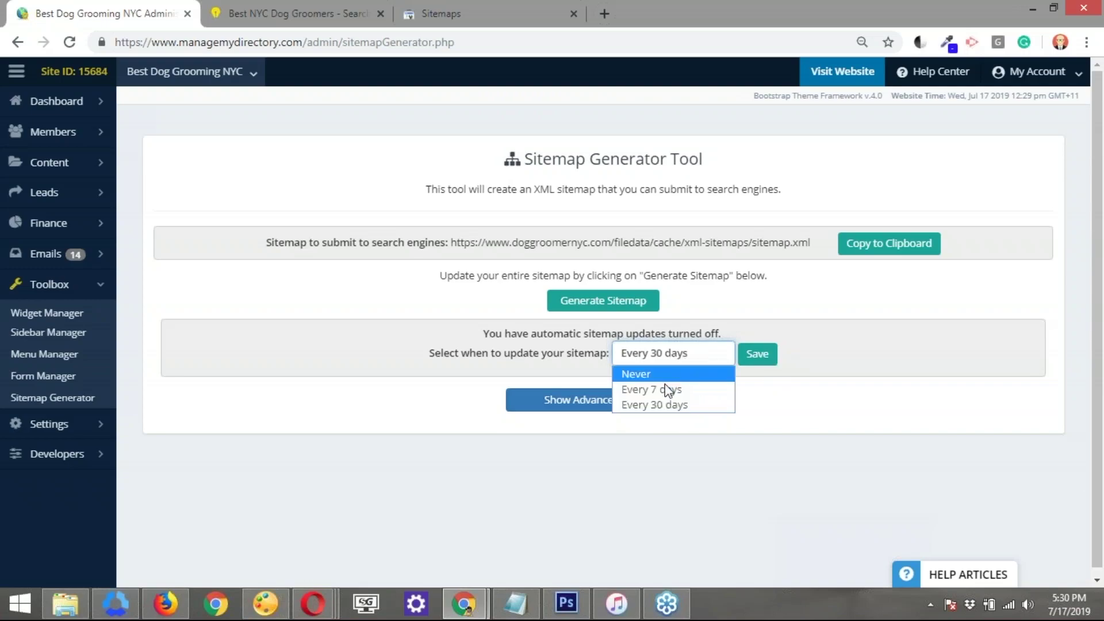
click(665, 389)
click(757, 358)
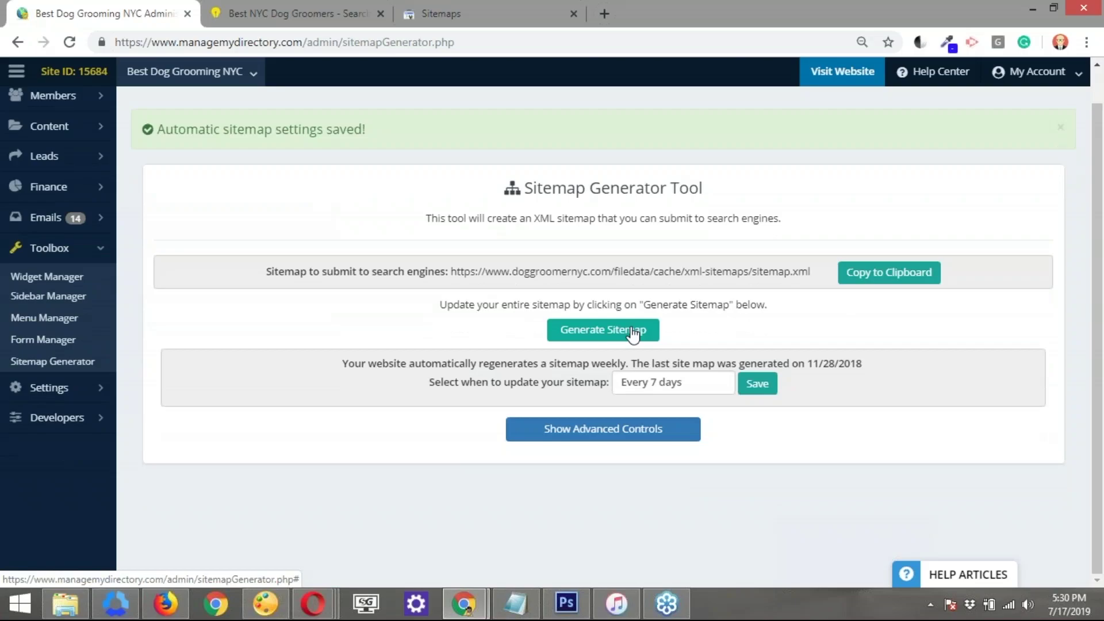
Generate a fresh sitemap.xml for doggroomernyc.com with Generate Sitemap
click(633, 332)
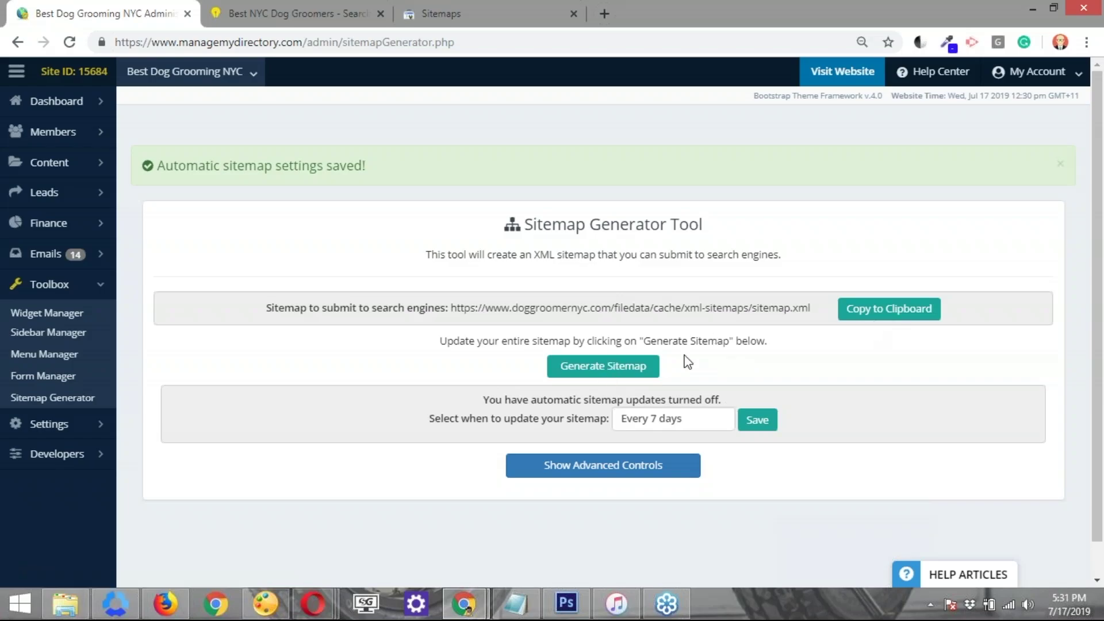
Copy the full sitemap URL from the directory admin's sitemap generator page
click(890, 310)
drag(450, 307, 811, 304)
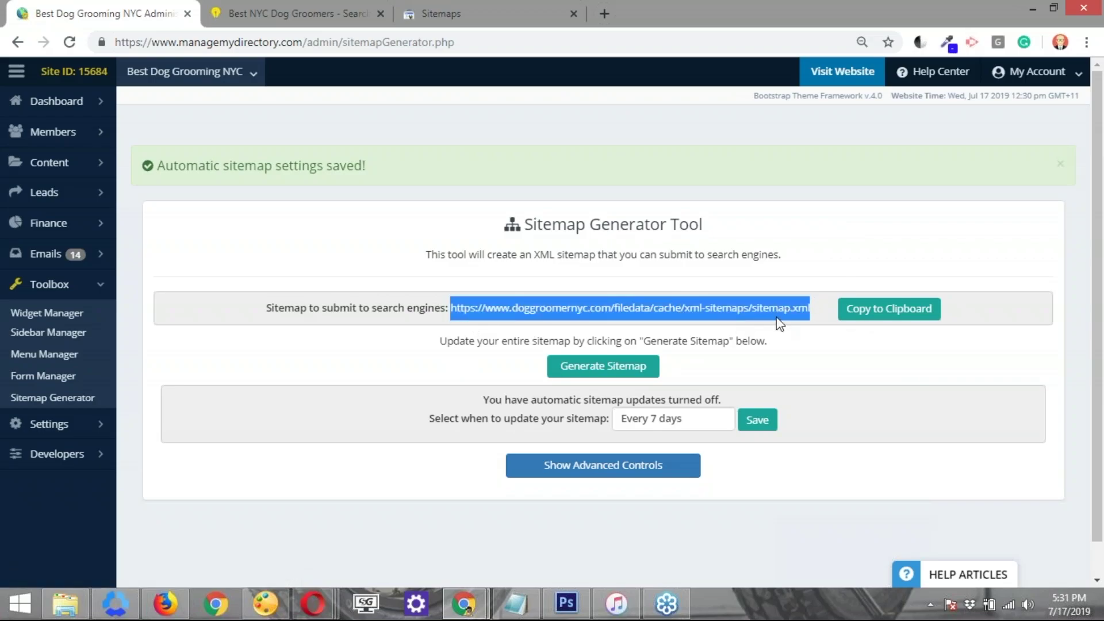
click(443, 16)
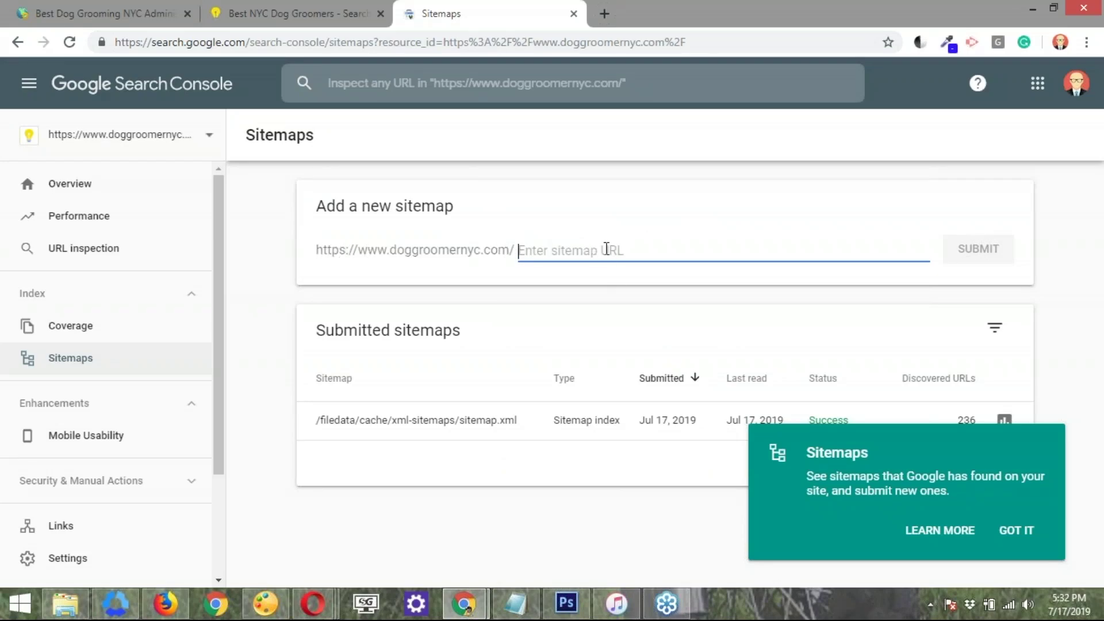
click(147, 12)
click(482, 304)
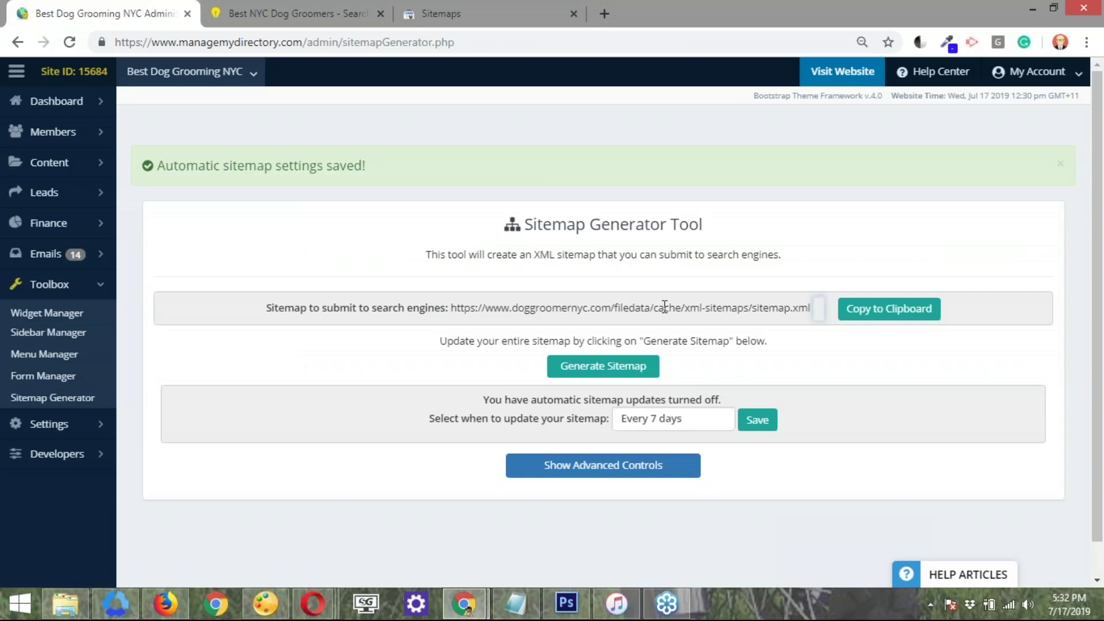
drag(453, 308, 810, 308)
key(ctrl+c)
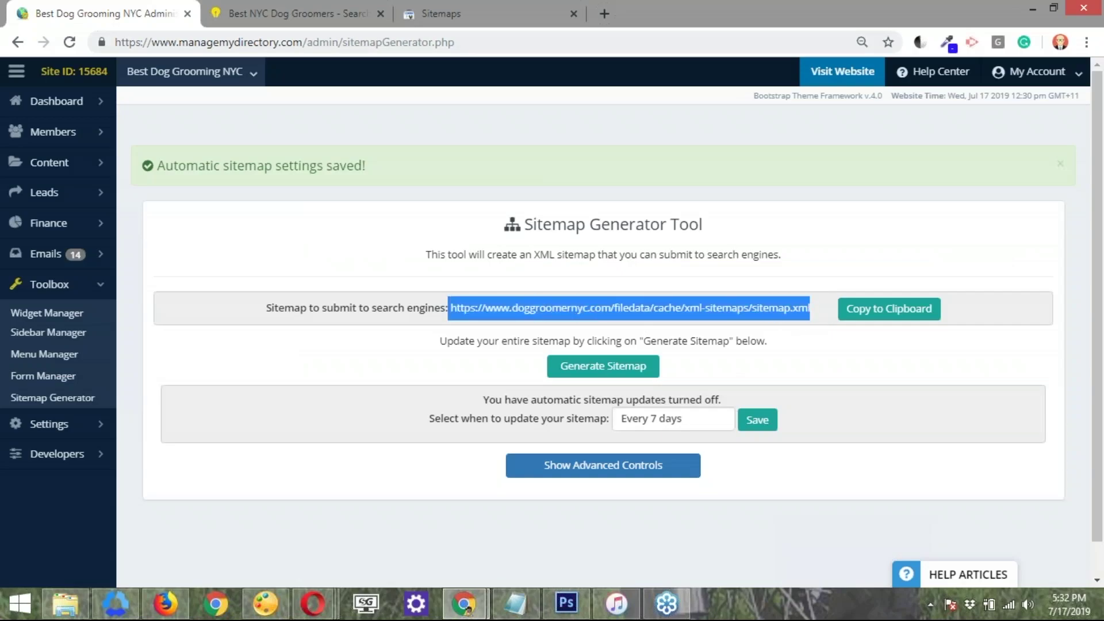
Paste it as the new sitemap, trimming the duplicated domain to leave filedata/cache/xml-sitemaps/sitemap.xml
click(428, 14)
key(ctrl+v)
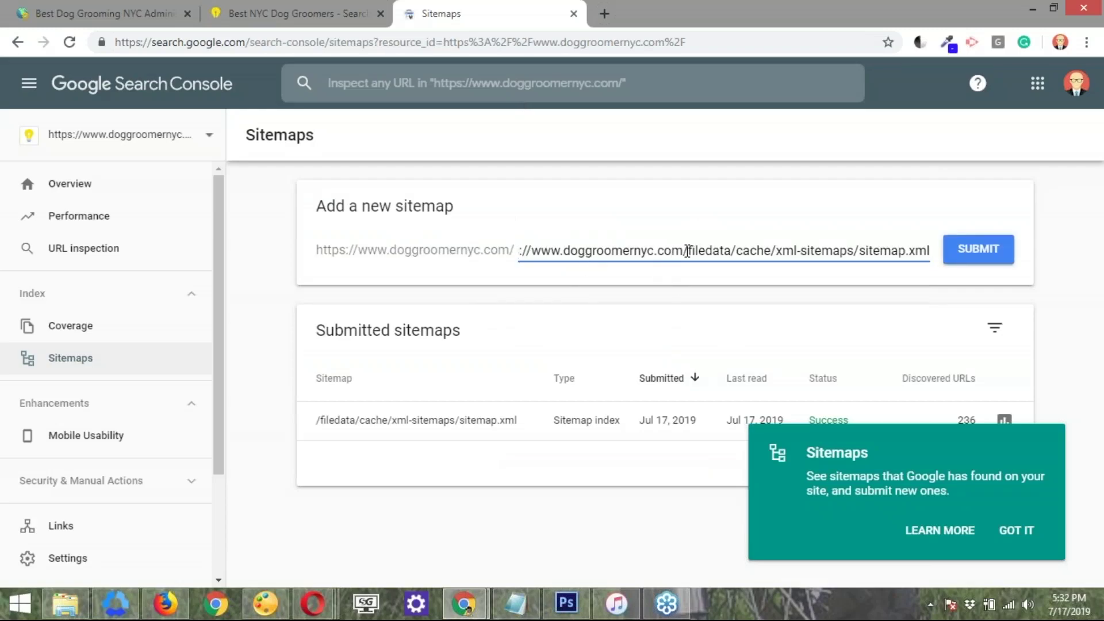
drag(684, 252, 491, 237)
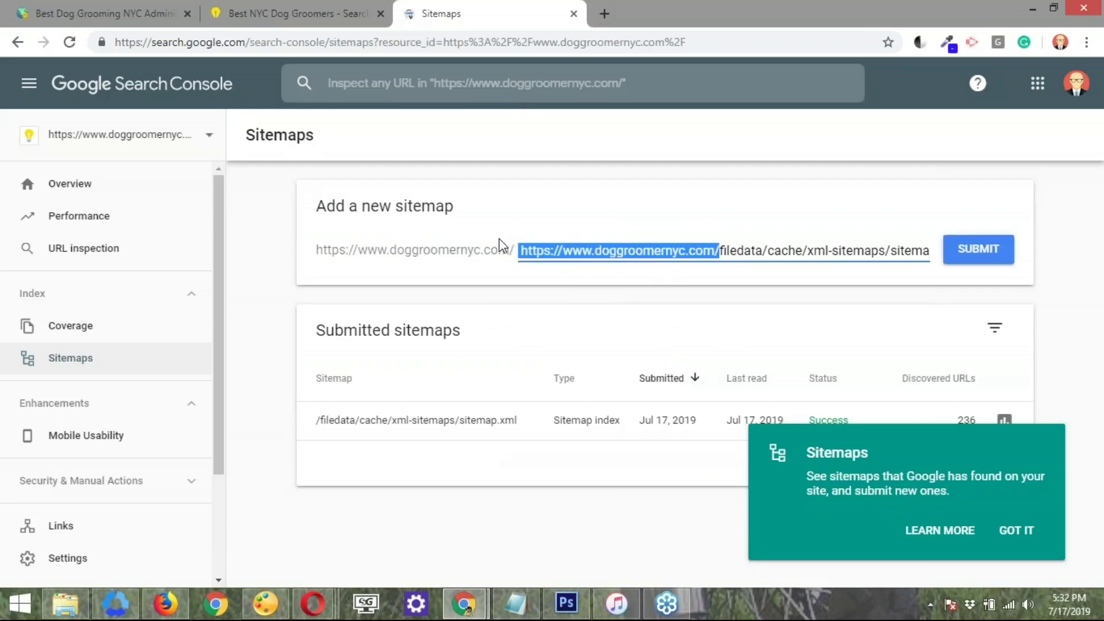
key(BackSpace)
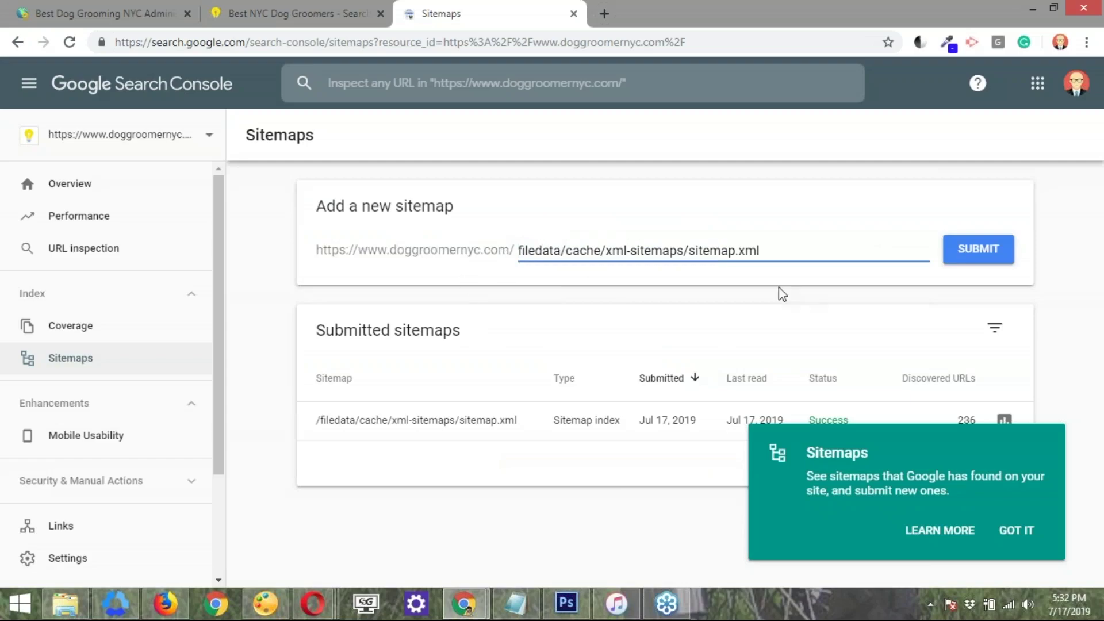
Submit the filedata/cache/xml-sitemaps/sitemap.xml sitemap and dismiss the success confirmation
click(991, 257)
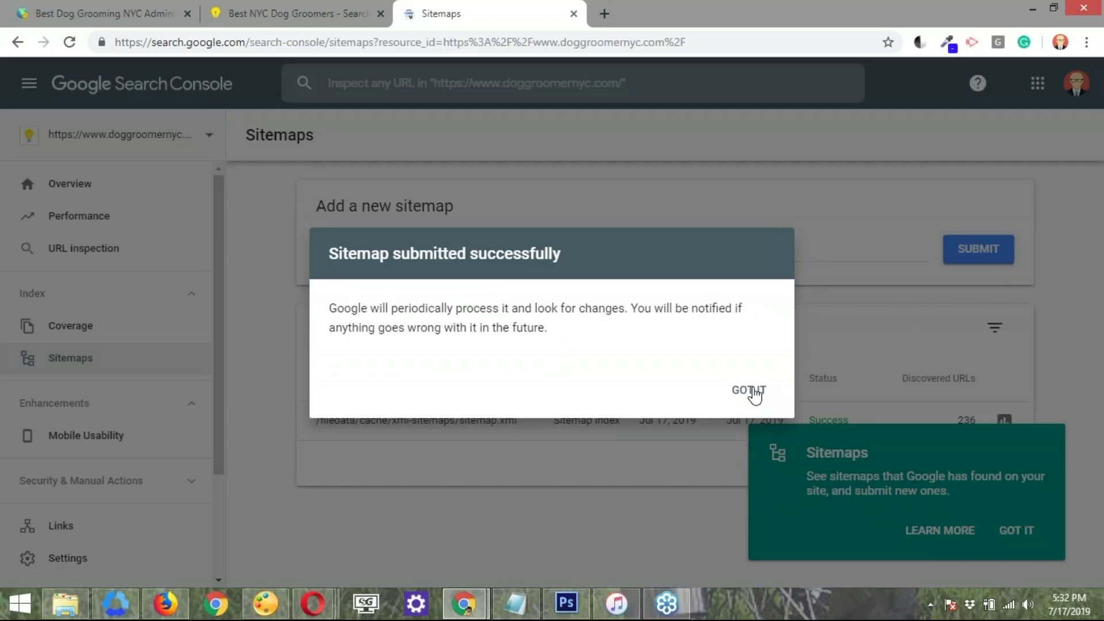
click(749, 392)
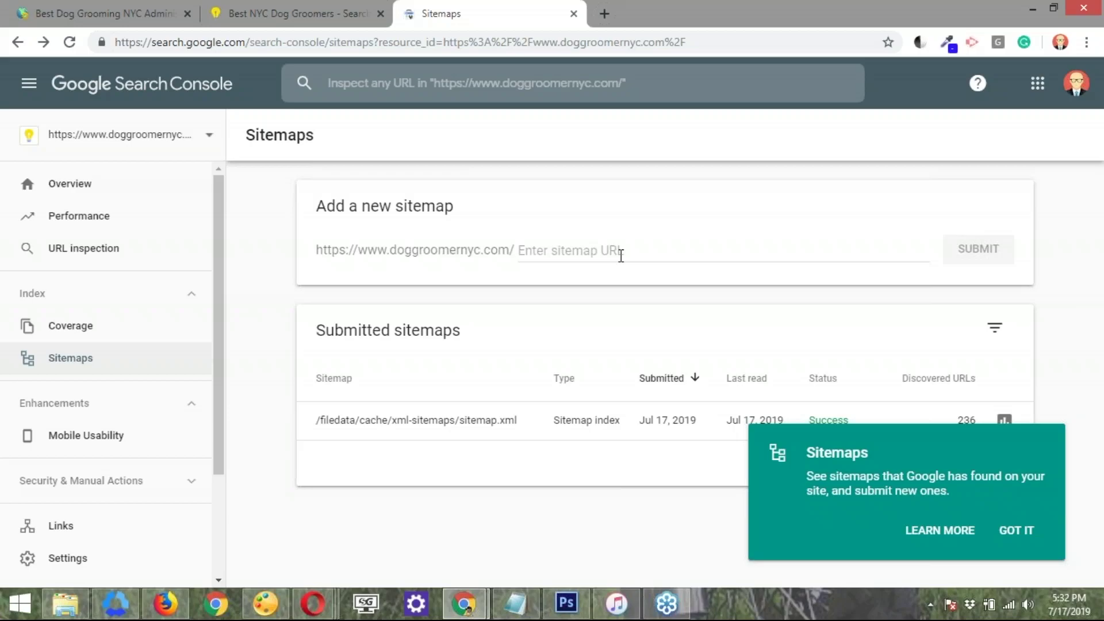
Return from the admin tab to the Sitemaps page to show the sitemap's Success row
click(103, 14)
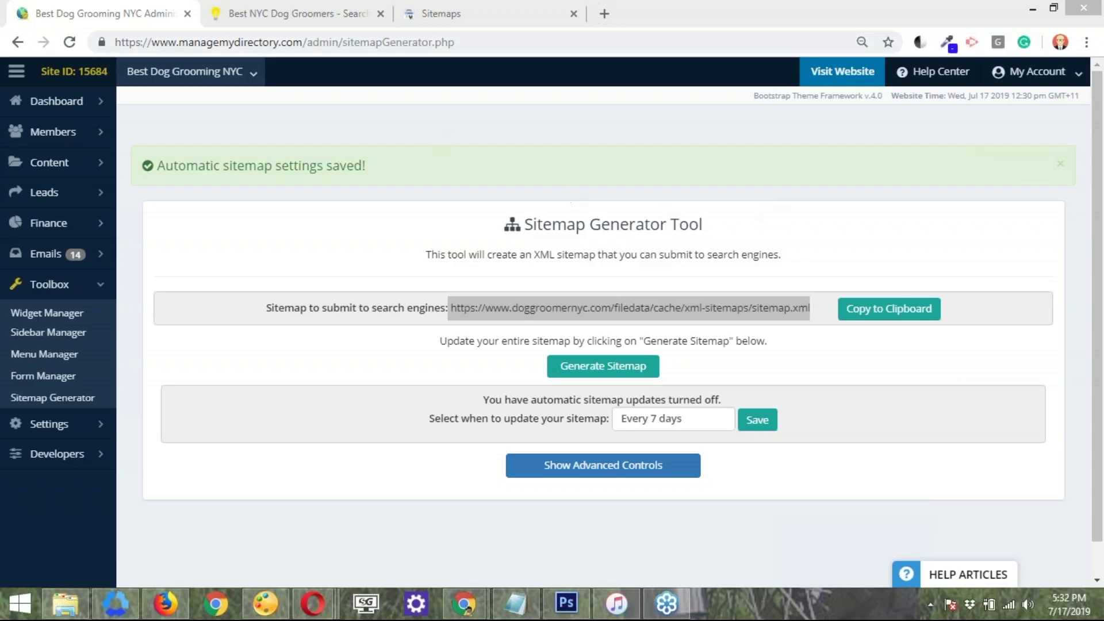
click(437, 13)
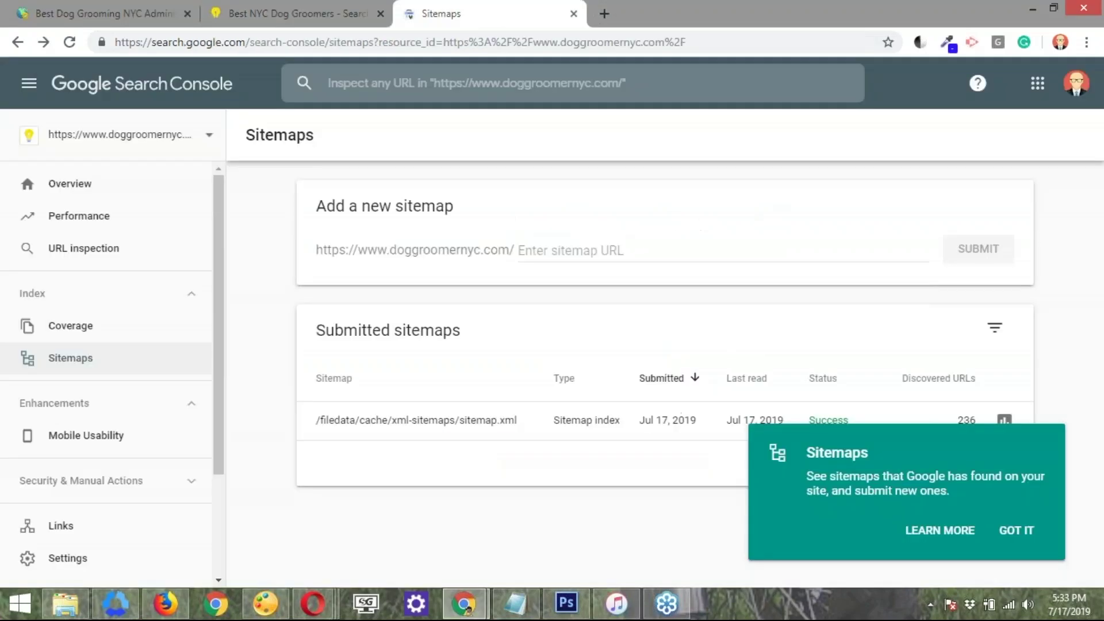
click(1016, 532)
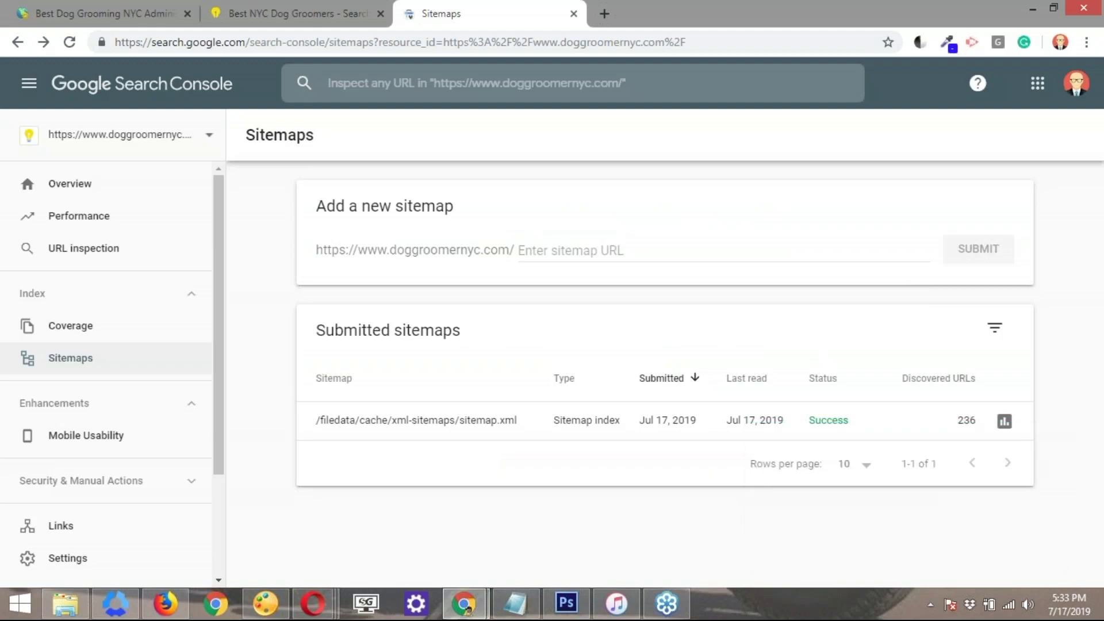